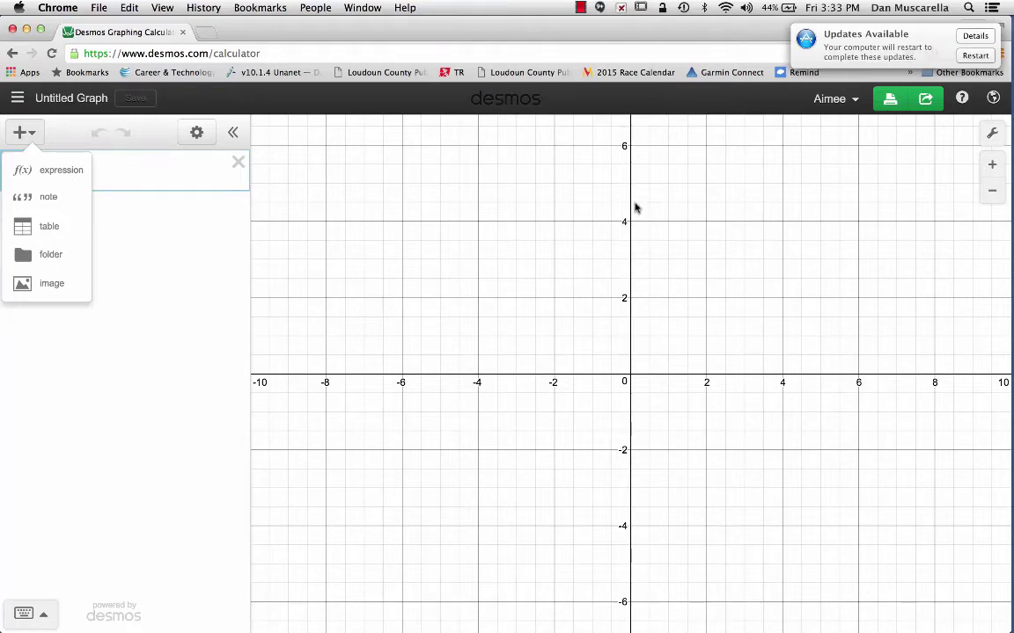
Preview the saved graph 'Regression1 of fountain' from the Saved Graphs list.
left_click(18, 99)
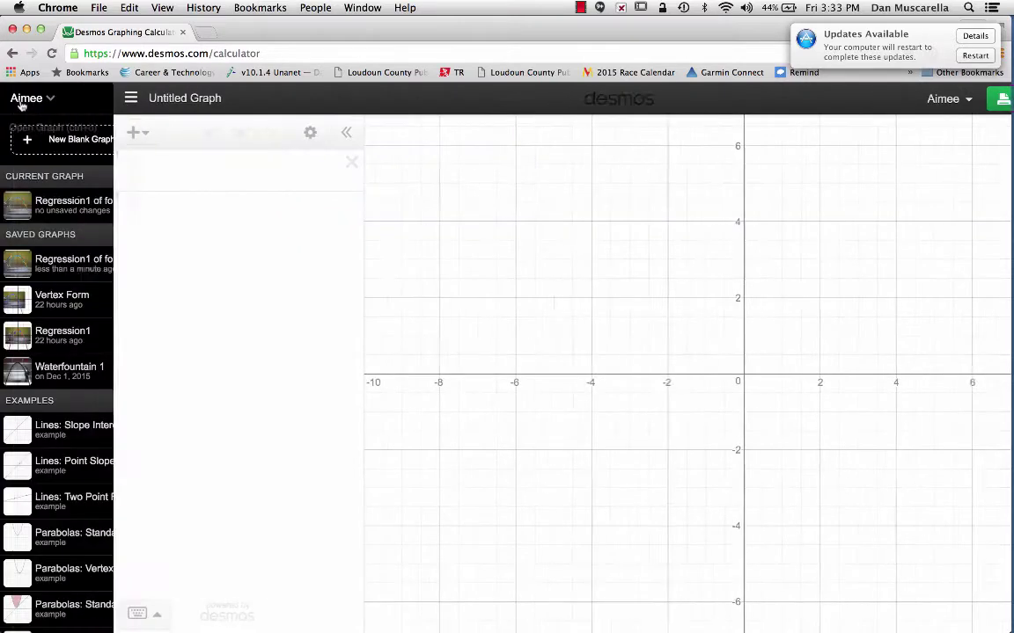
left_click(66, 272)
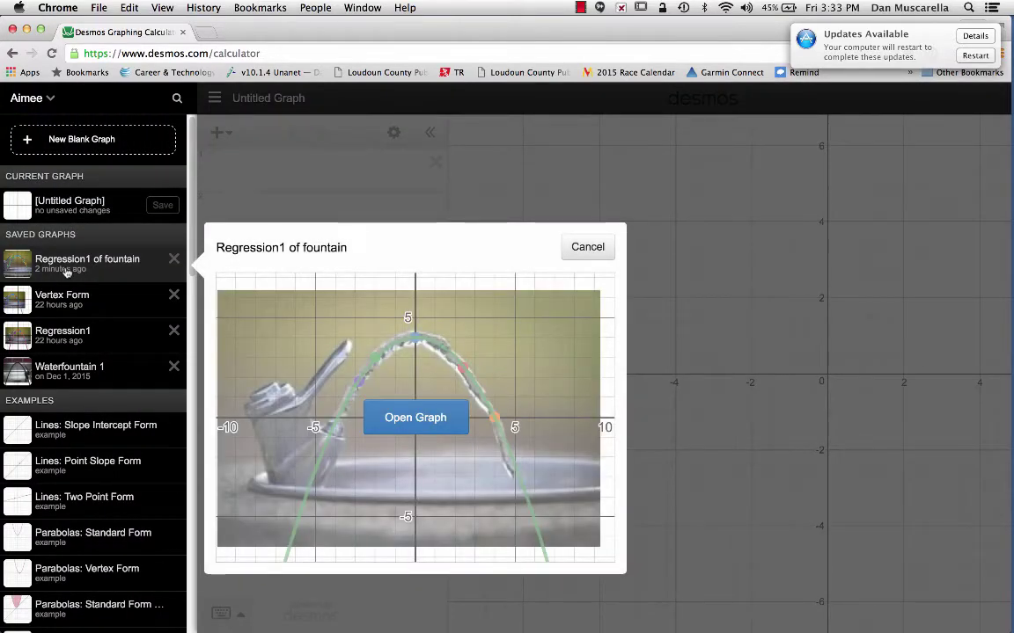
Open 'Regression1 of fountain' with its fountain photo, five points and fitted parabola.
left_click(400, 419)
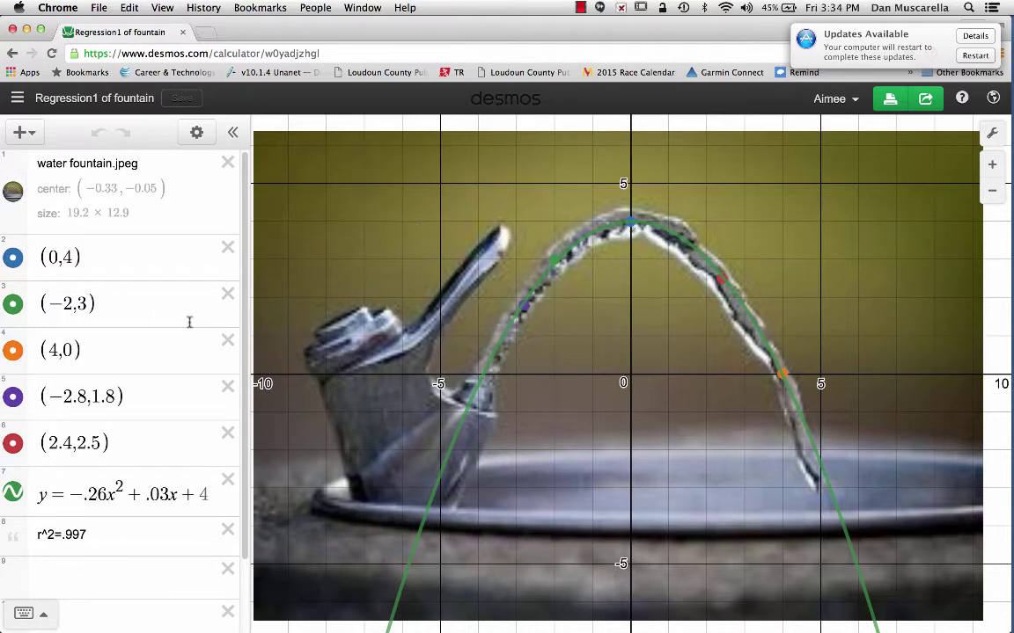
Delete the five points, the fitted parabola y = -.26x^2 + .03x + 4 and the r^2=.997 note.
left_click(227, 248)
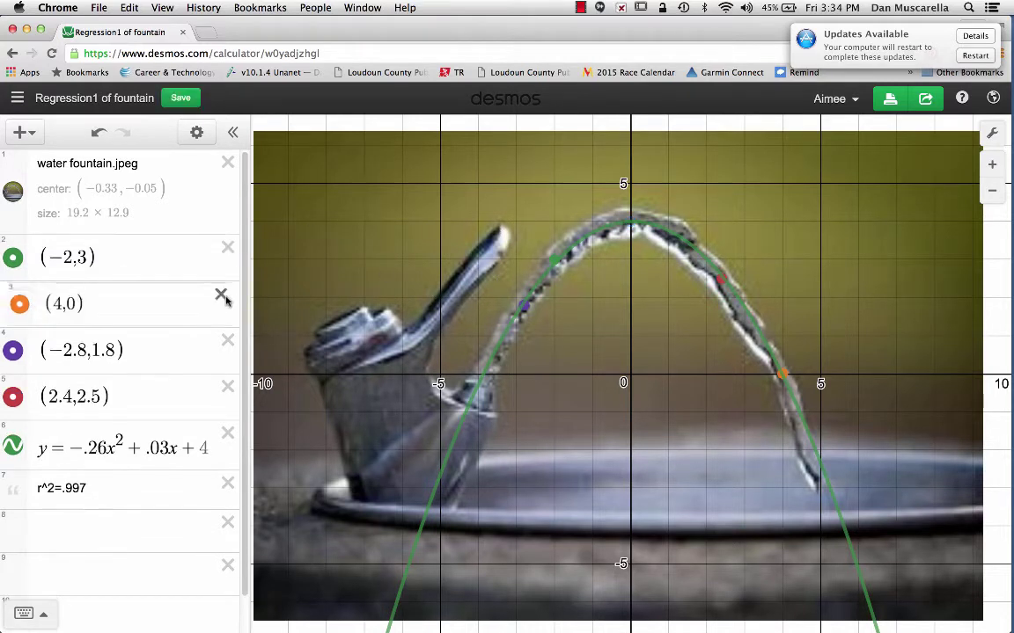
left_click(226, 294)
left_click(236, 251)
left_click(236, 294)
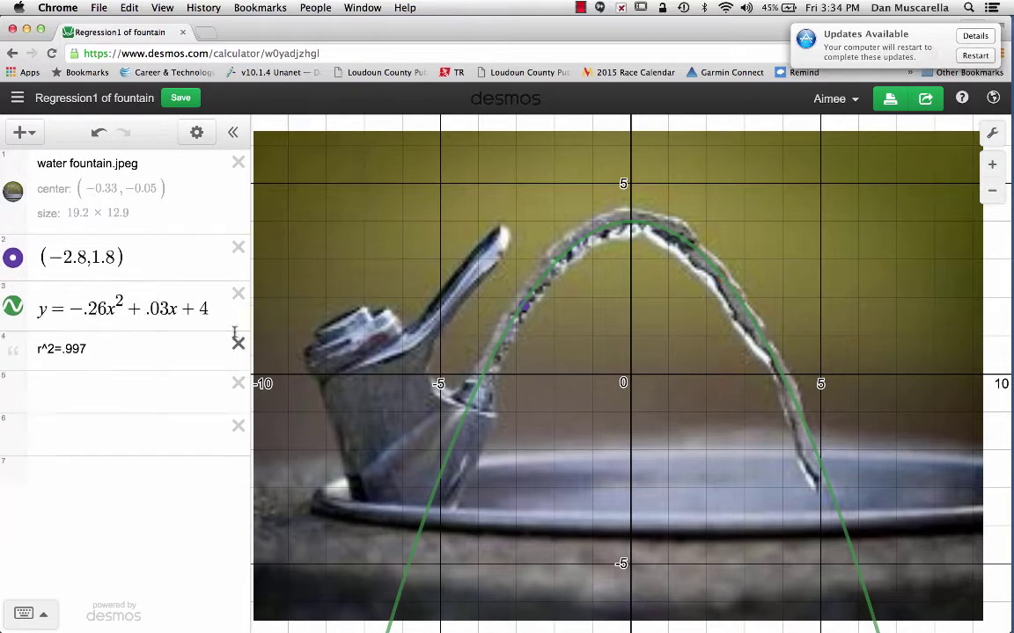
left_click(238, 294)
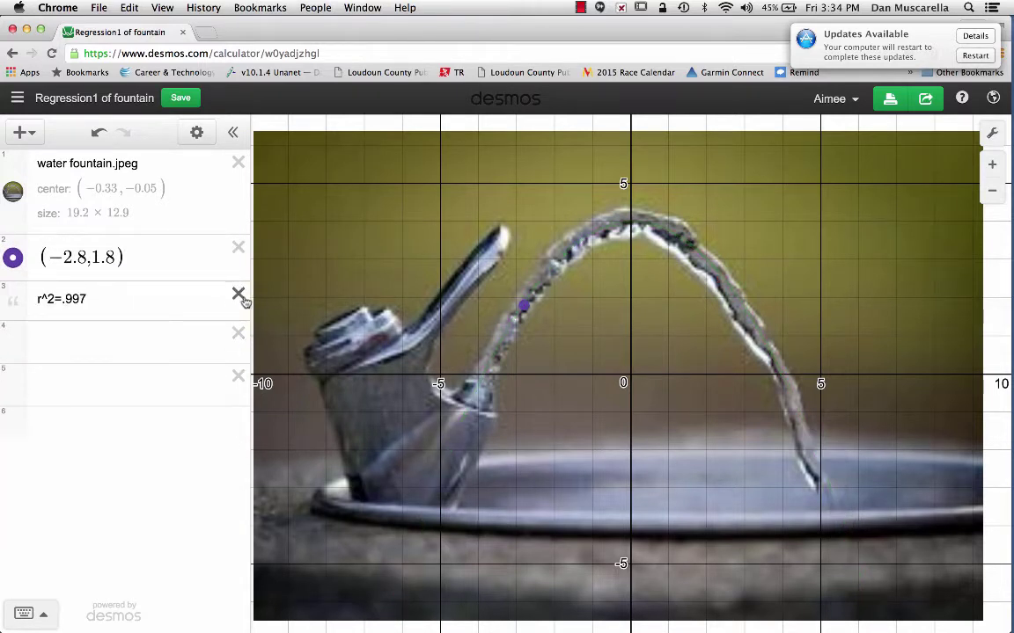
left_click(236, 295)
left_click(237, 249)
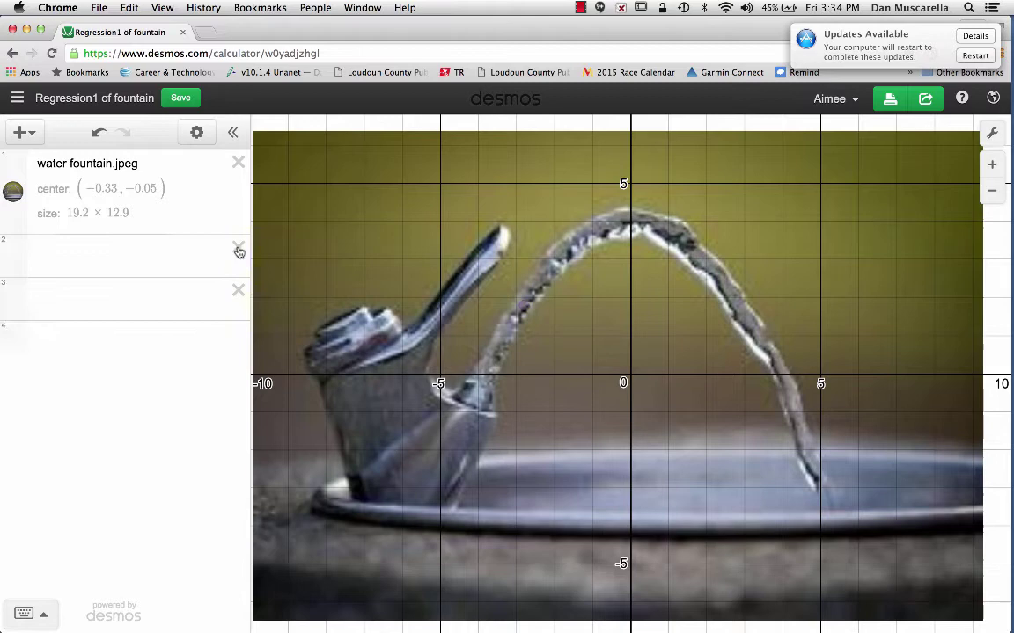
Save a duplicate copy of the graph titled 'Vertex form'.
left_click(115, 101)
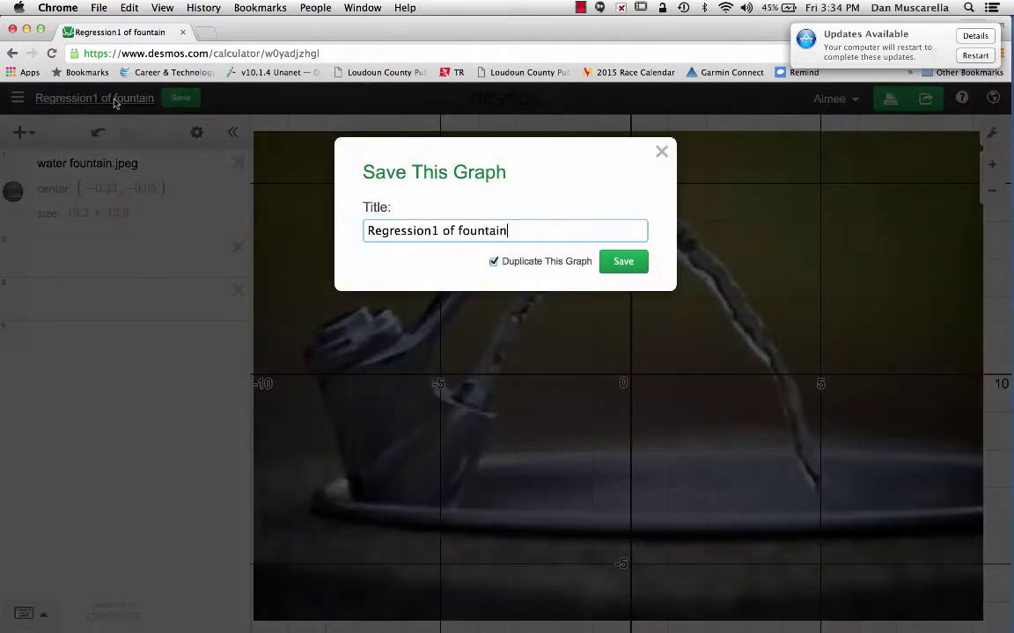
key("BackSpace")
key("BackSpace")
key("BackSpace")
key("BackSpace")
key("BackSpace")
key("BackSpace")
key("BackSpace")
key("BackSpace")
key("BackSpace")
key("BackSpace")
key("BackSpace")
key("BackSpace")
key("BackSpace")
key("BackSpace")
key("BackSpace")
key("BackSpace")
key("BackSpace")
key("BackSpace")
key("BackSpace")
key("BackSpace")
key("BackSpace")
key("BackSpace")
key("BackSpace")
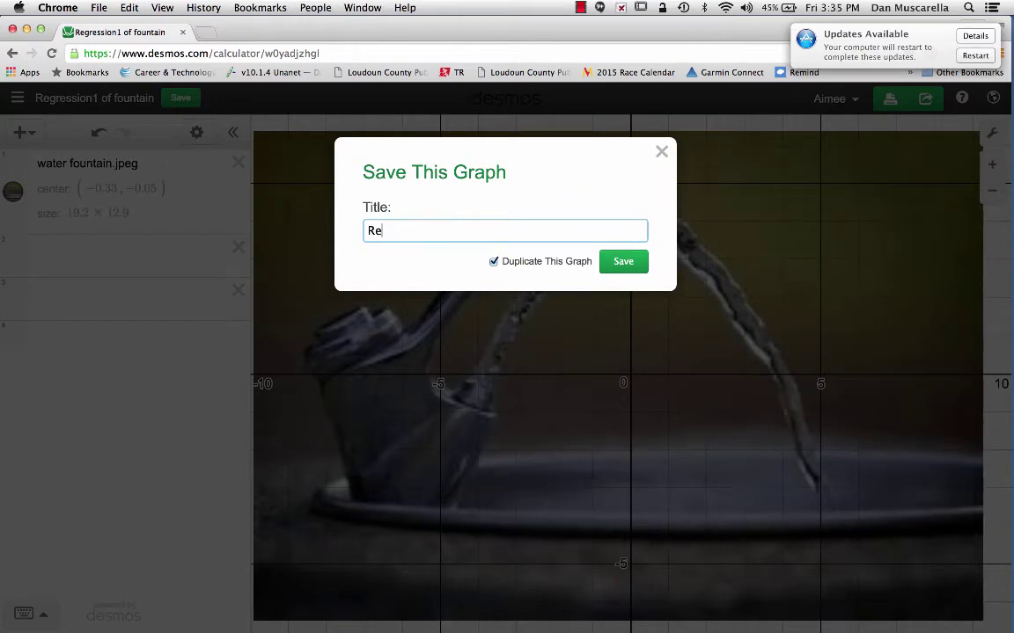
key("Return")
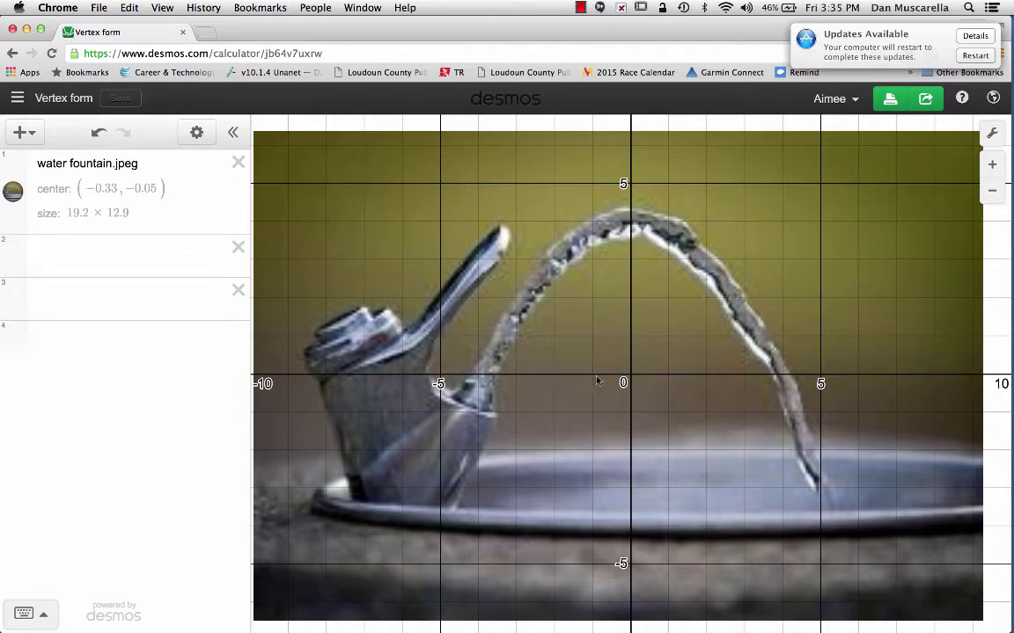
Delete the fountain photo and insert water fountain.jpeg again as a new image.
left_click_drag(597, 381, 596, 380)
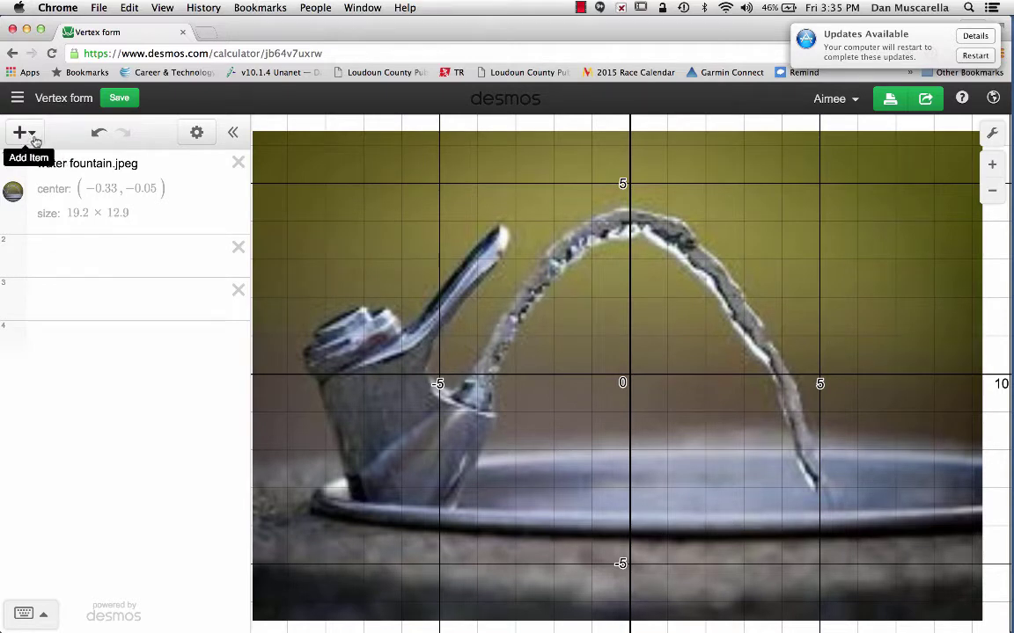
left_click(364, 230)
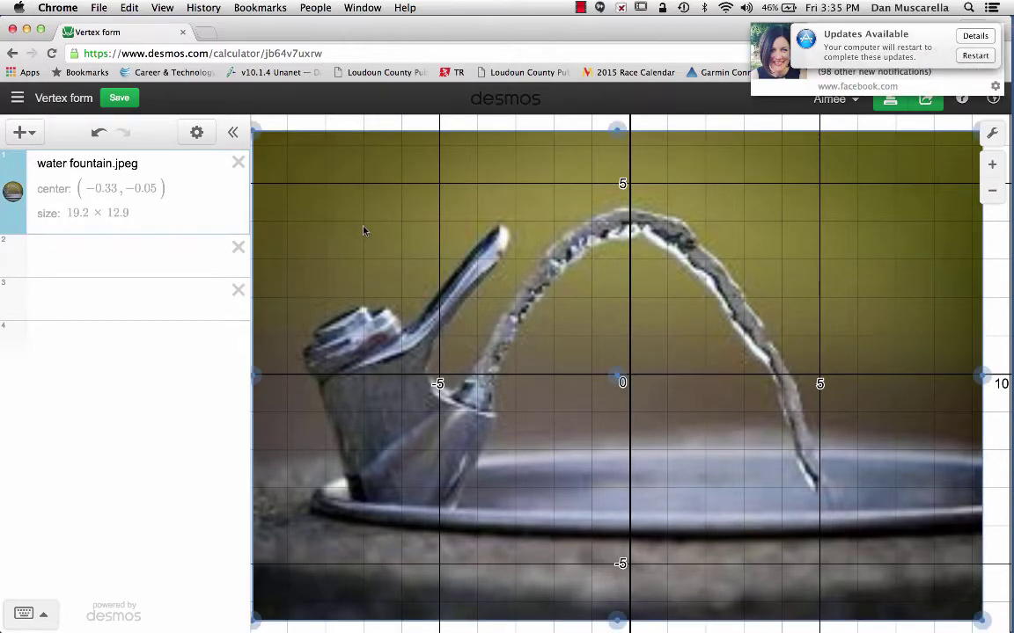
key("BackSpace")
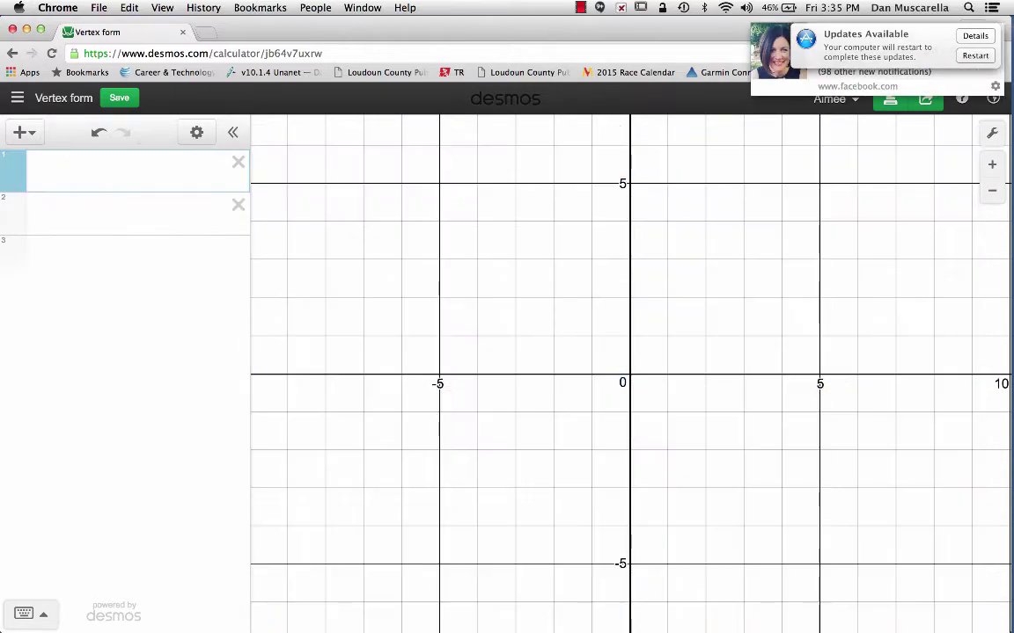
left_click(27, 134)
left_click(45, 288)
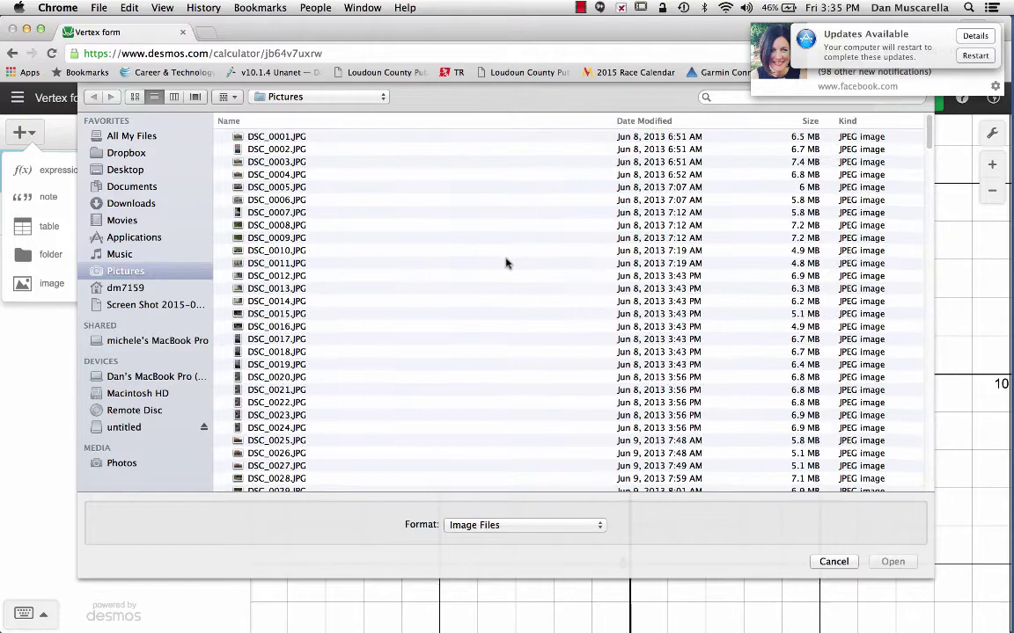
Resize the photo to 18.7 × 12.45 and centre it at (2.74, 0.05).
scroll(506, 281, "down", 10)
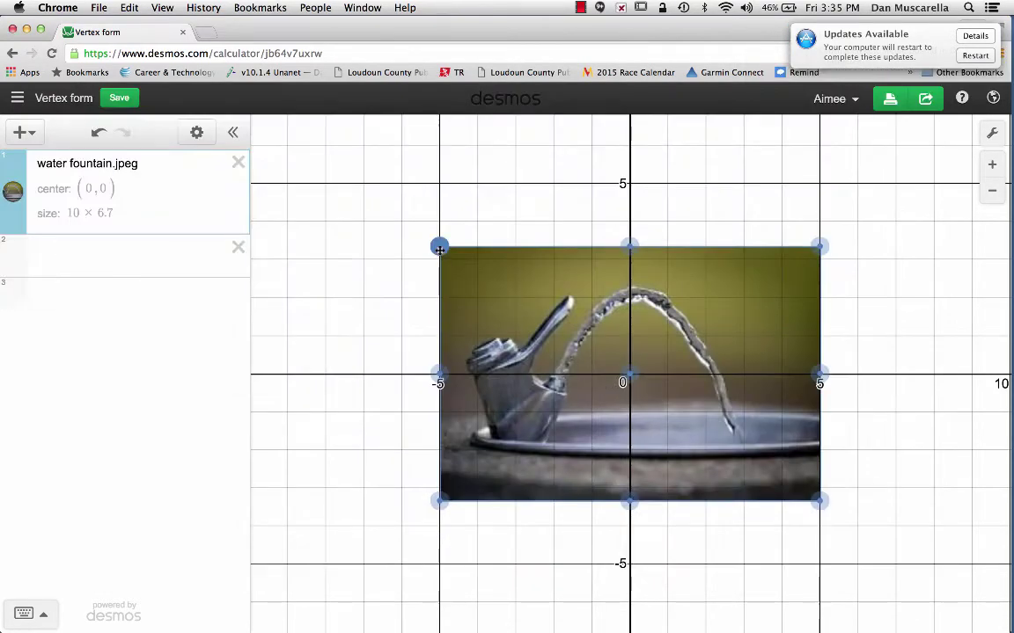
left_click_drag(439, 249, 274, 179)
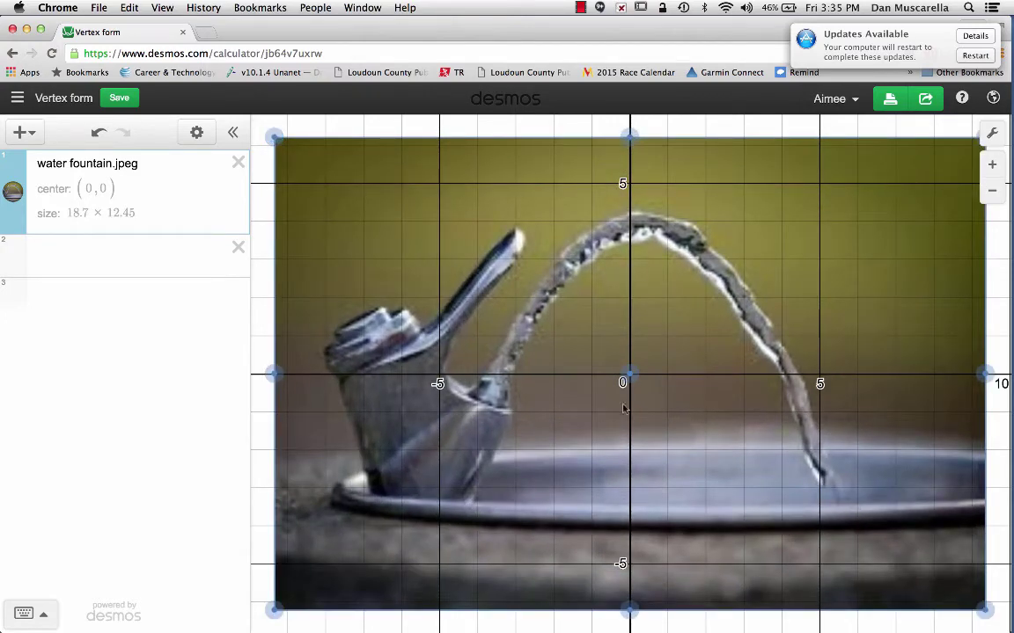
left_click_drag(629, 374, 733, 372)
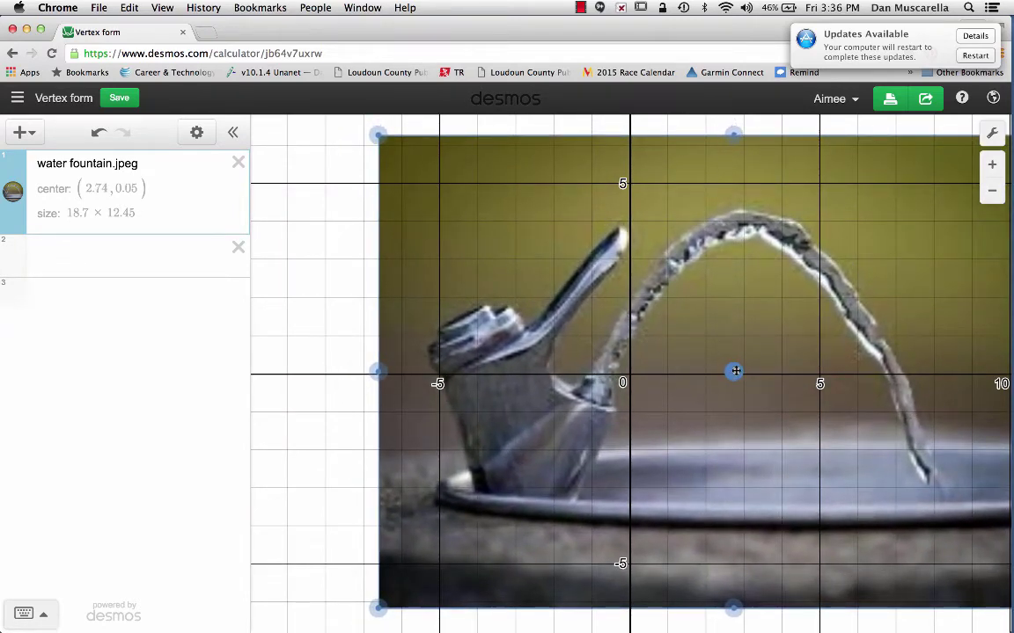
left_click(744, 224)
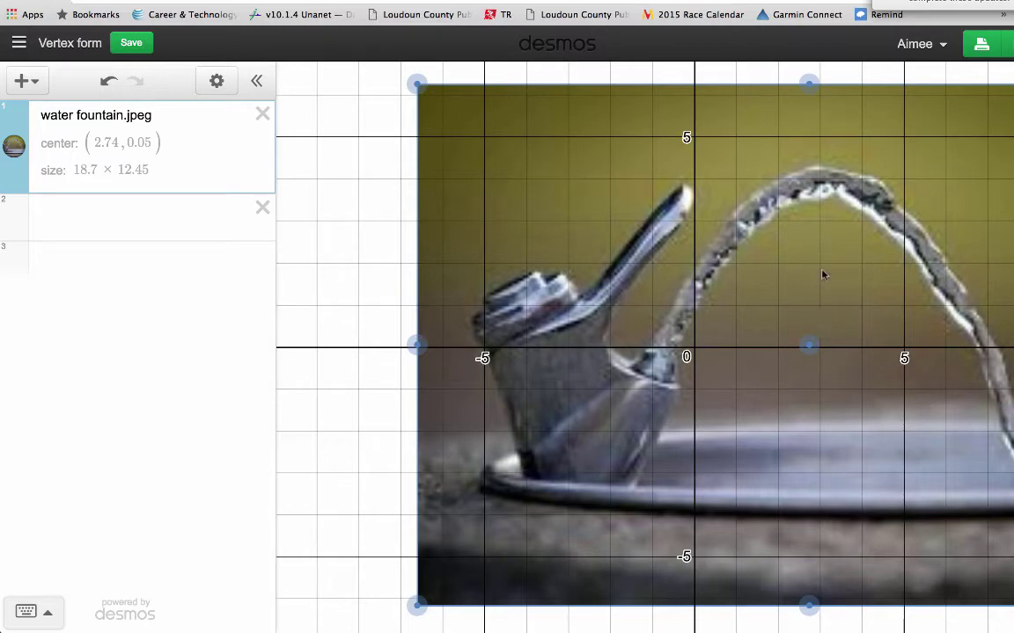
Add the vertex point (3,4) at the arc's peak and colour it orange.
left_click(99, 225)
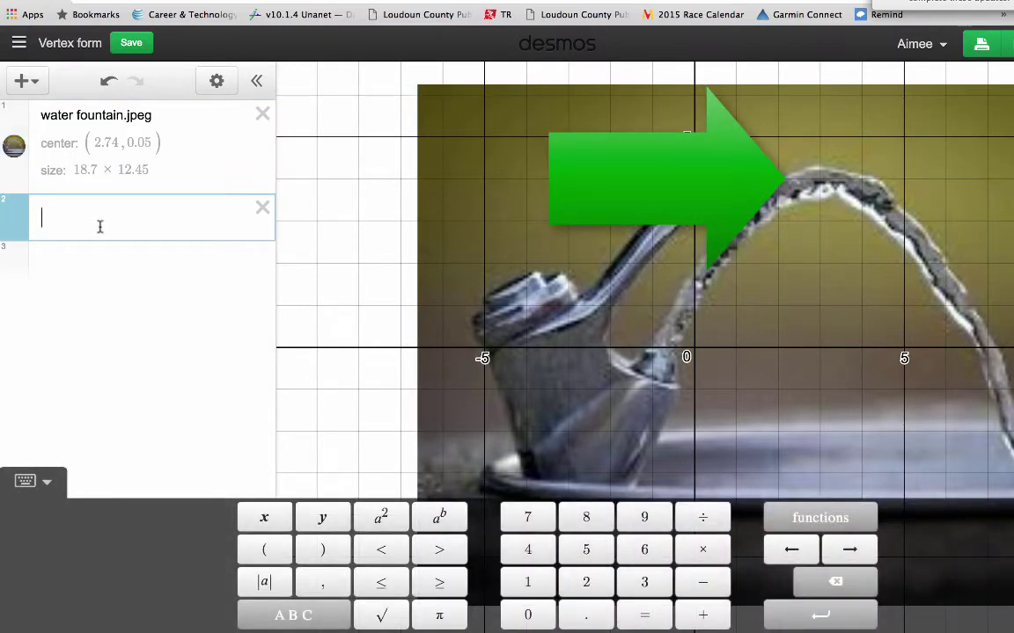
type("(3,4")
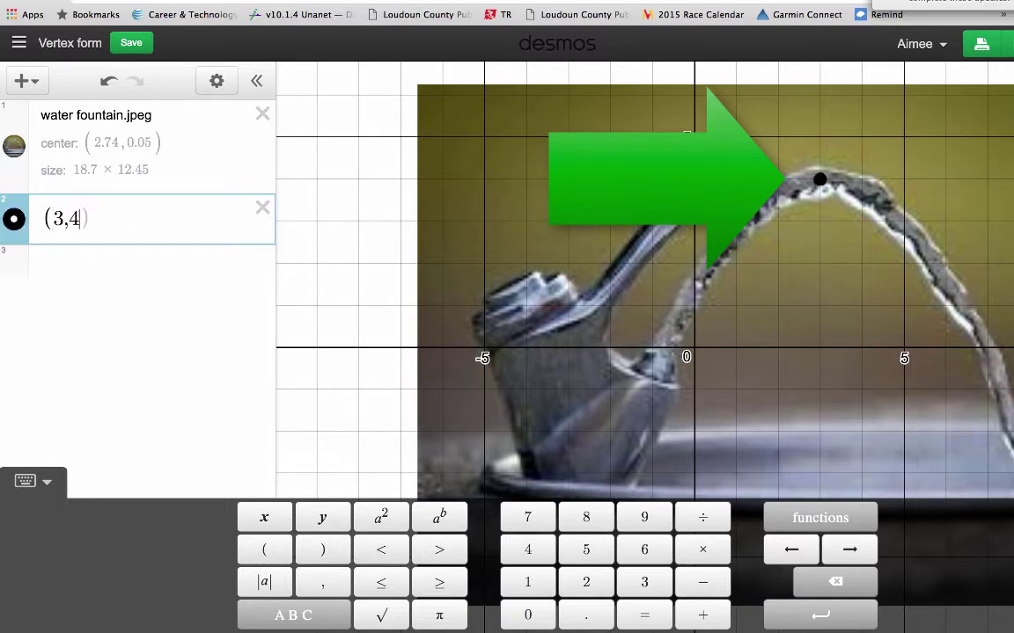
type(")")
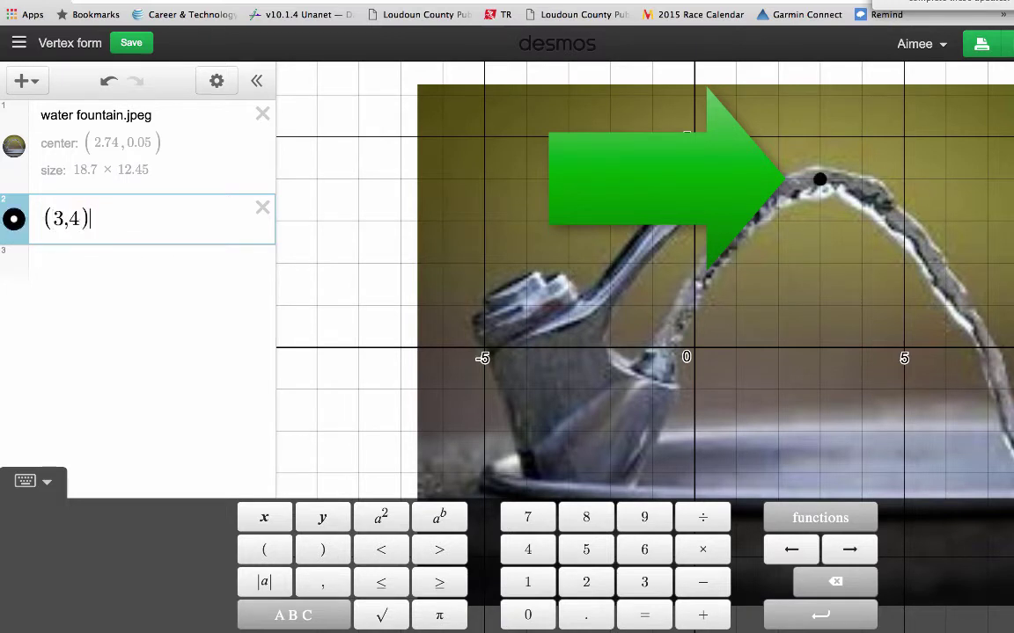
left_click(14, 219)
left_click(25, 219)
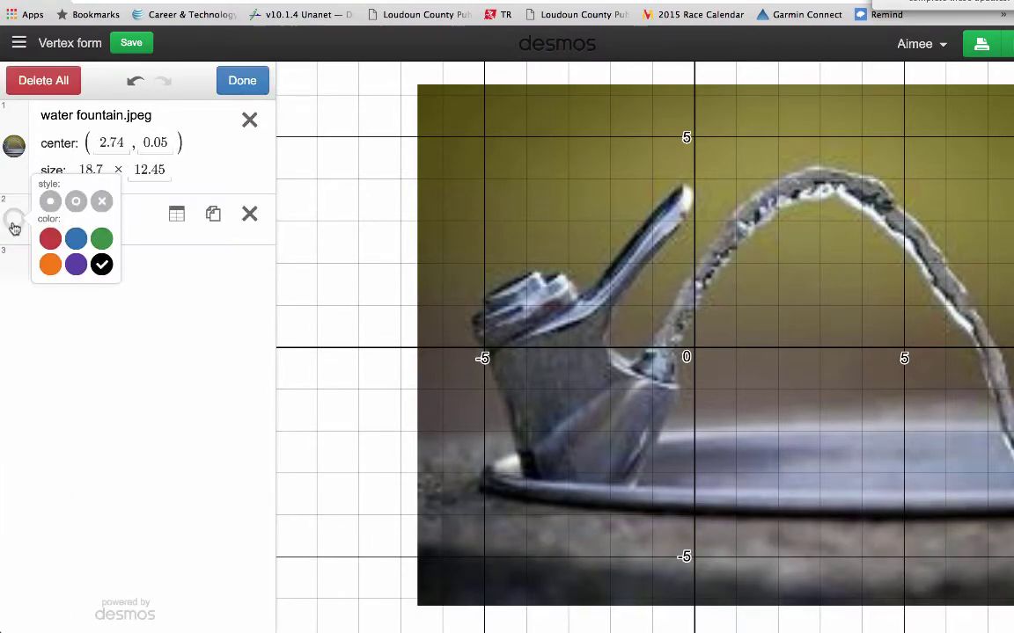
left_click(50, 263)
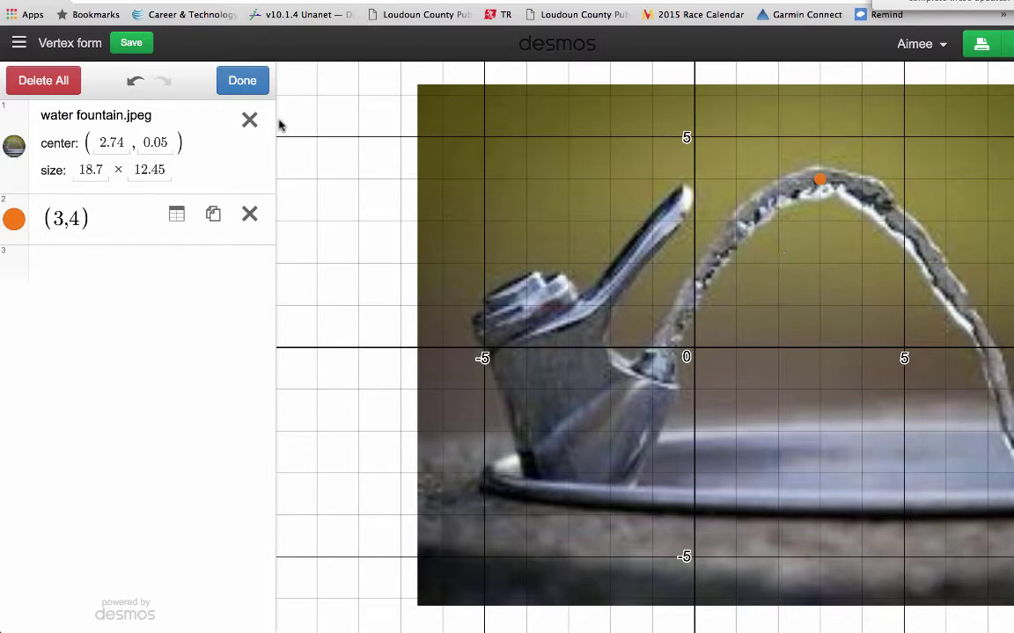
left_click(241, 81)
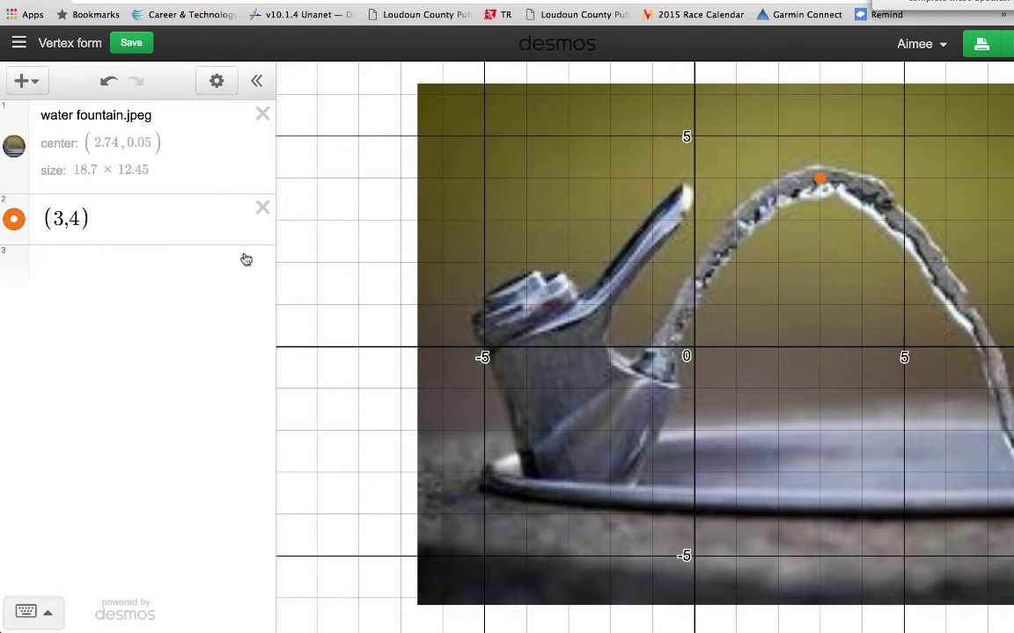
Add the point (1,3) on the rising side of the water arc.
left_click(84, 275)
type("(1,3")
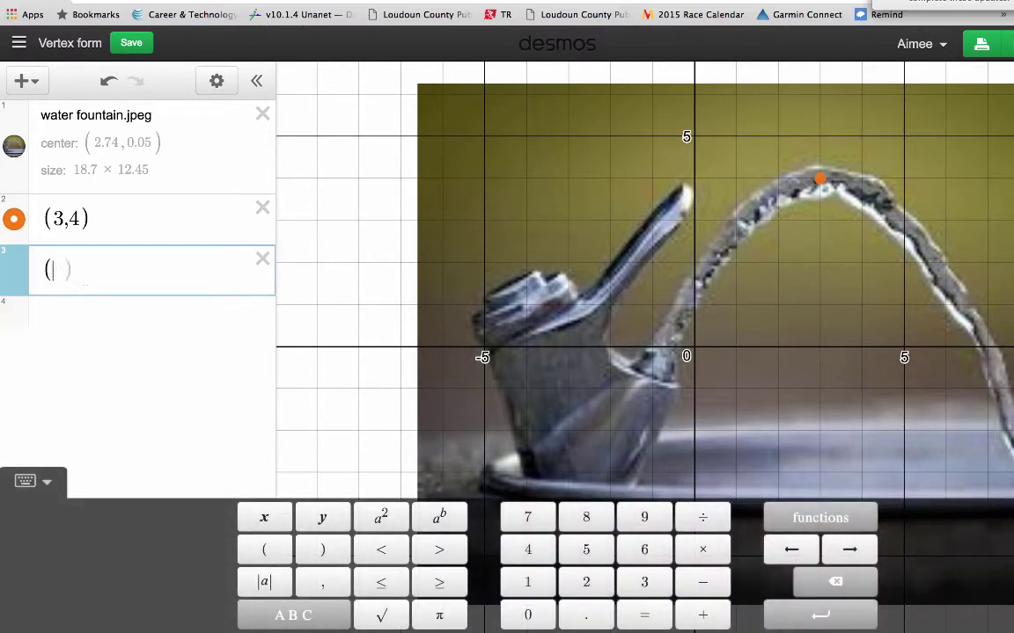
type(")")
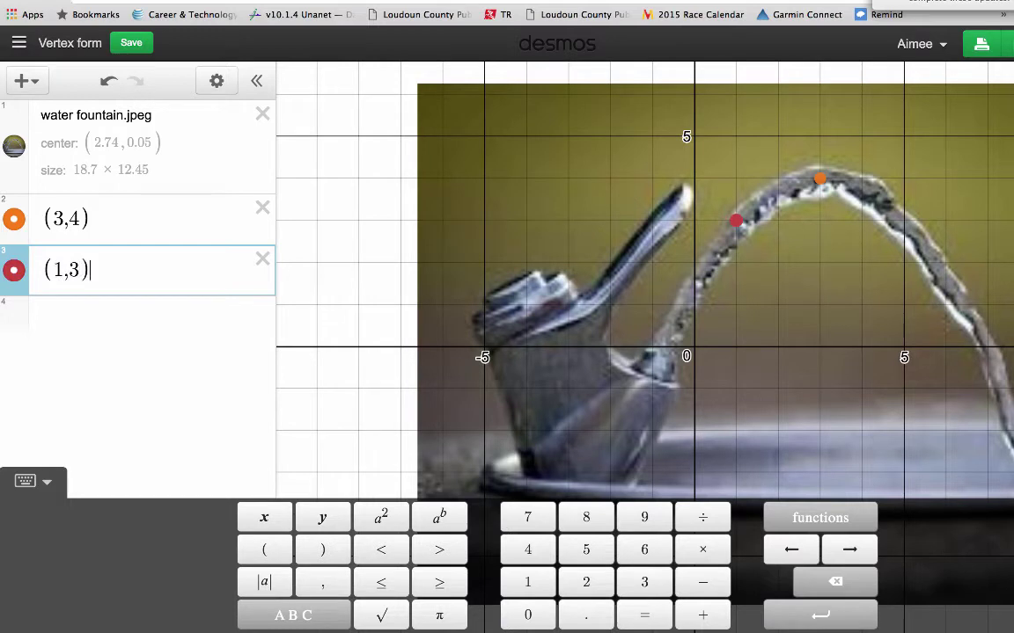
left_click(148, 356)
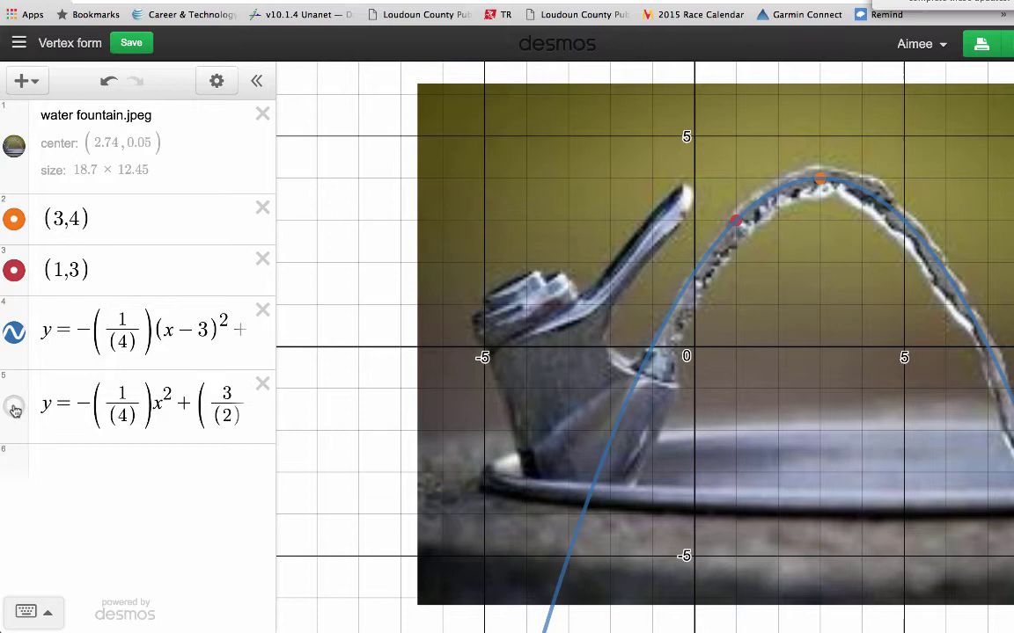
Show the standard-form parabola so it overlays the vertex-form curve.
left_click(15, 410)
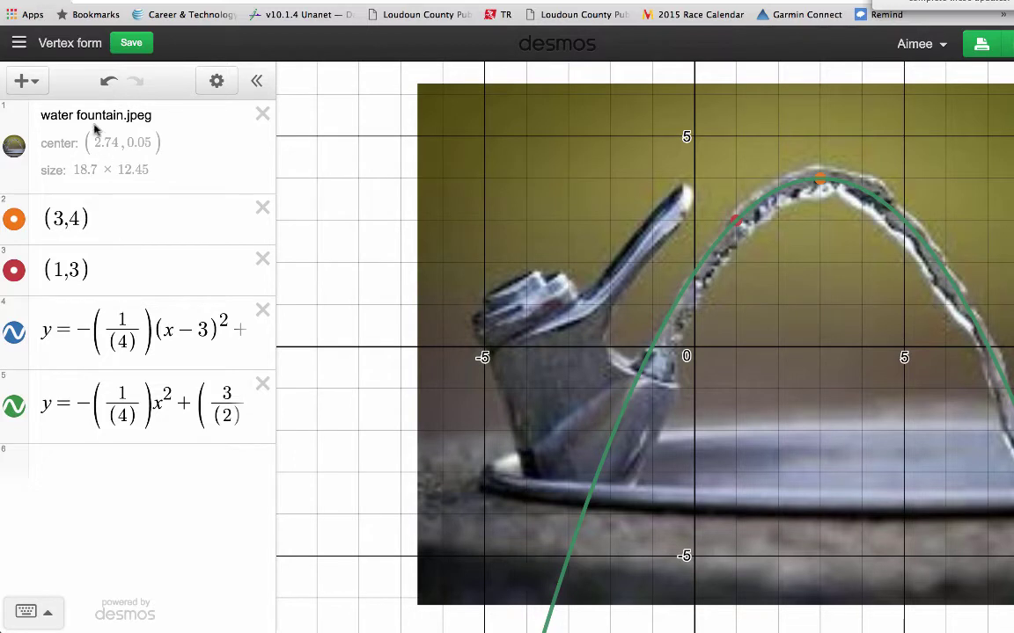
Save the Vertex form graph and point out where the parabola crosses the x-axis.
left_click(131, 42)
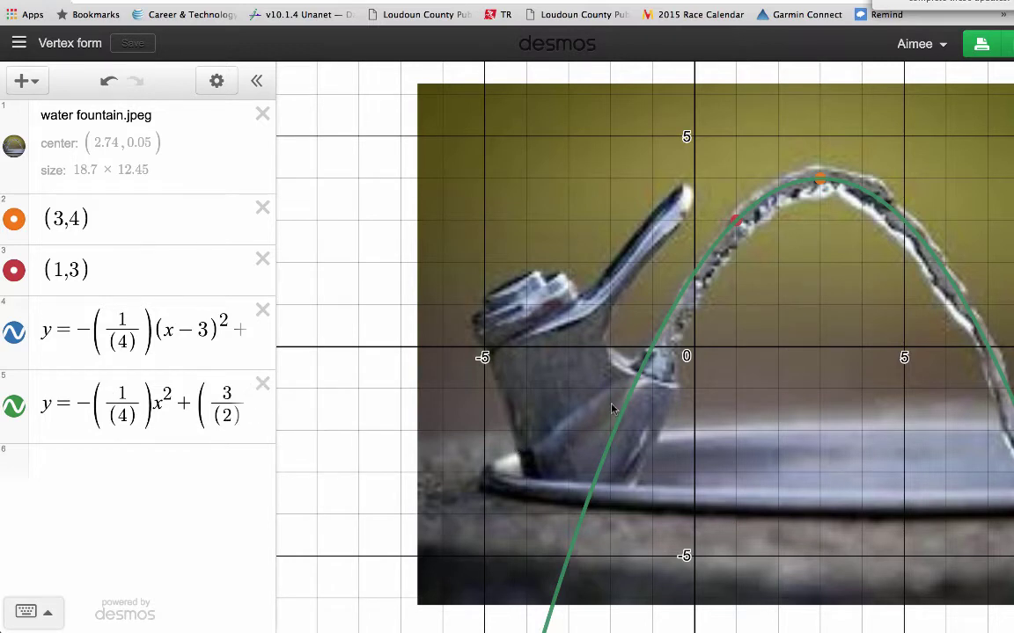
left_click(670, 350)
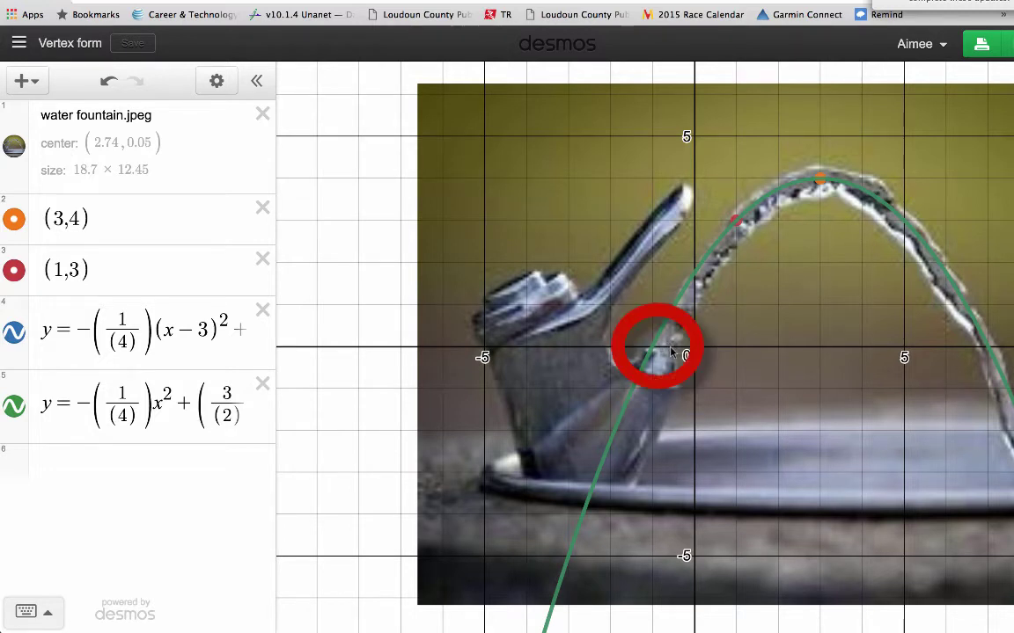
left_click(987, 351)
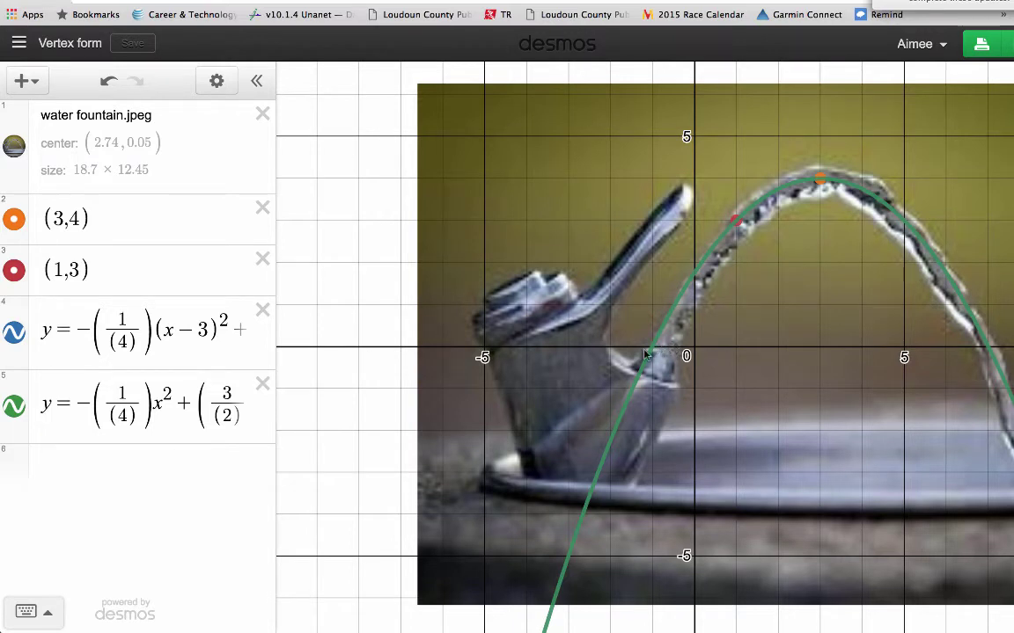
Add x-intercept points (7,0) and (−1,0), save, and open the print preview.
left_click(652, 347)
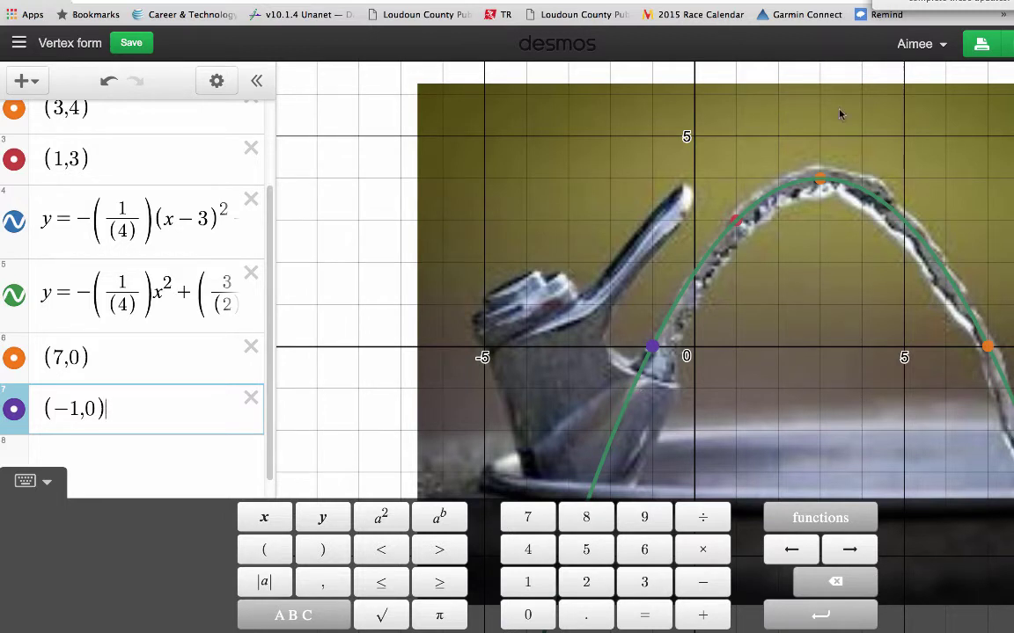
left_click(130, 44)
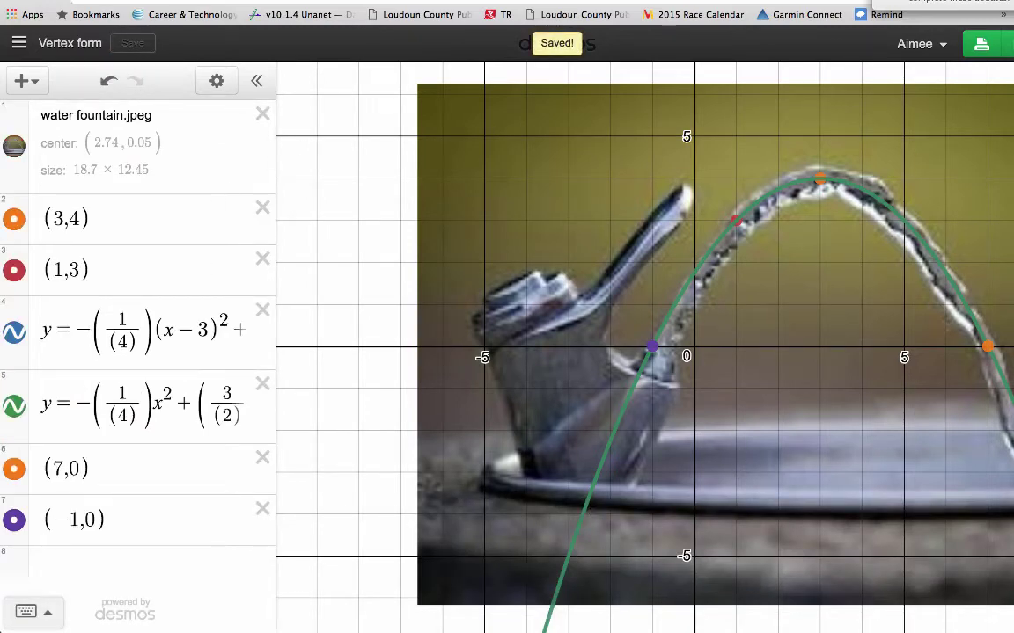
left_click(981, 45)
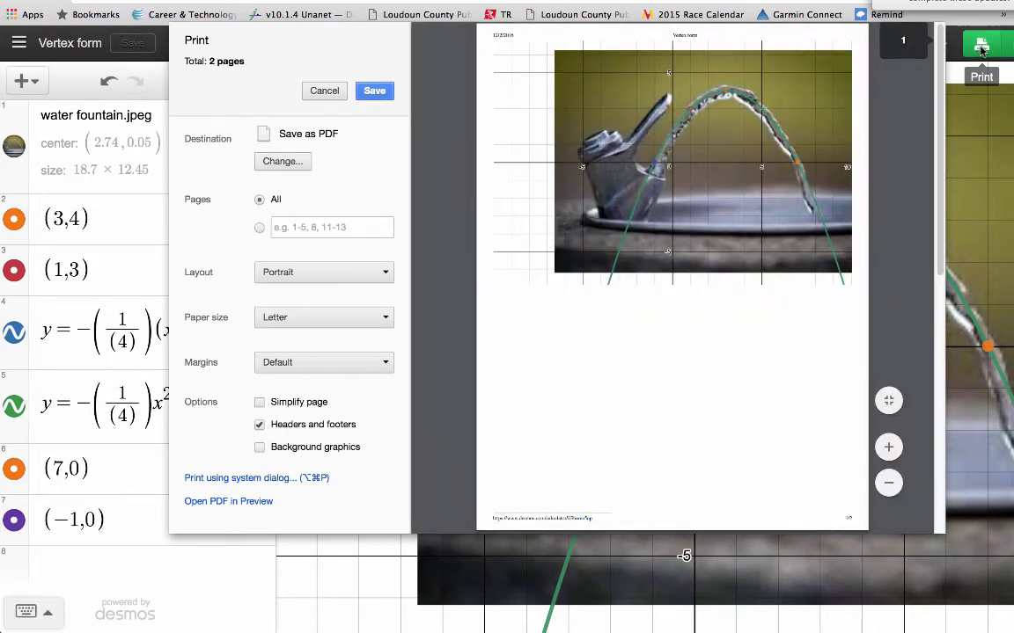
scroll(929, 291, "down", 5)
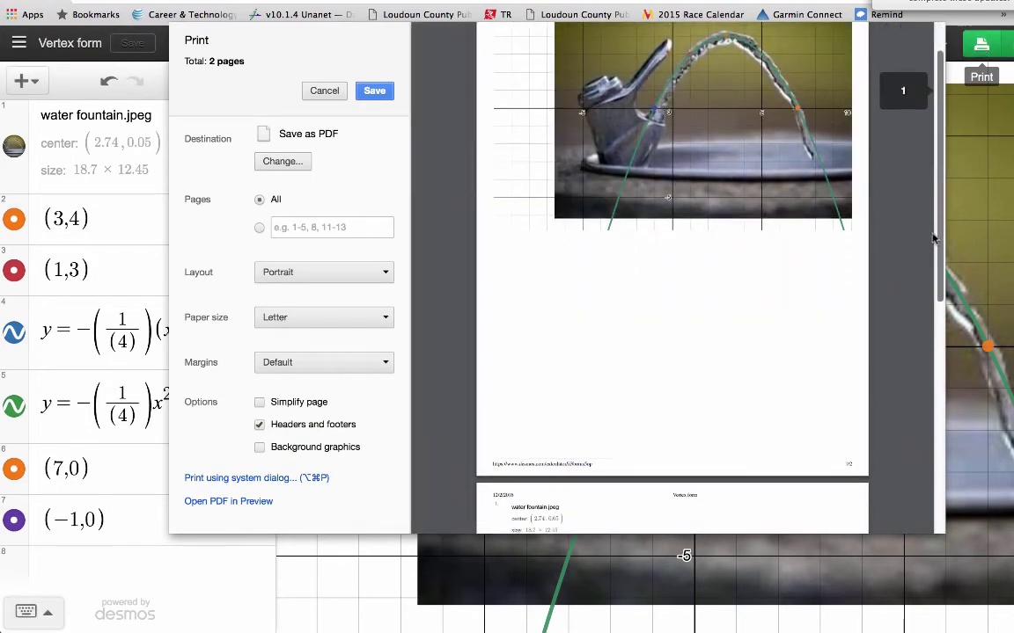
scroll(925, 306, "down", 5)
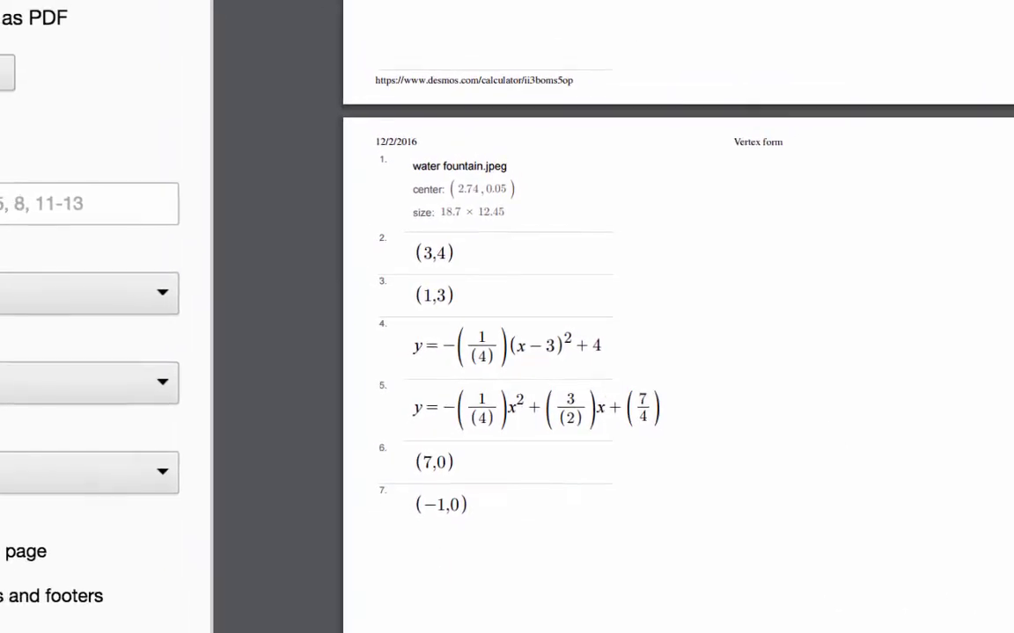
scroll(682, 352, "up", 10)
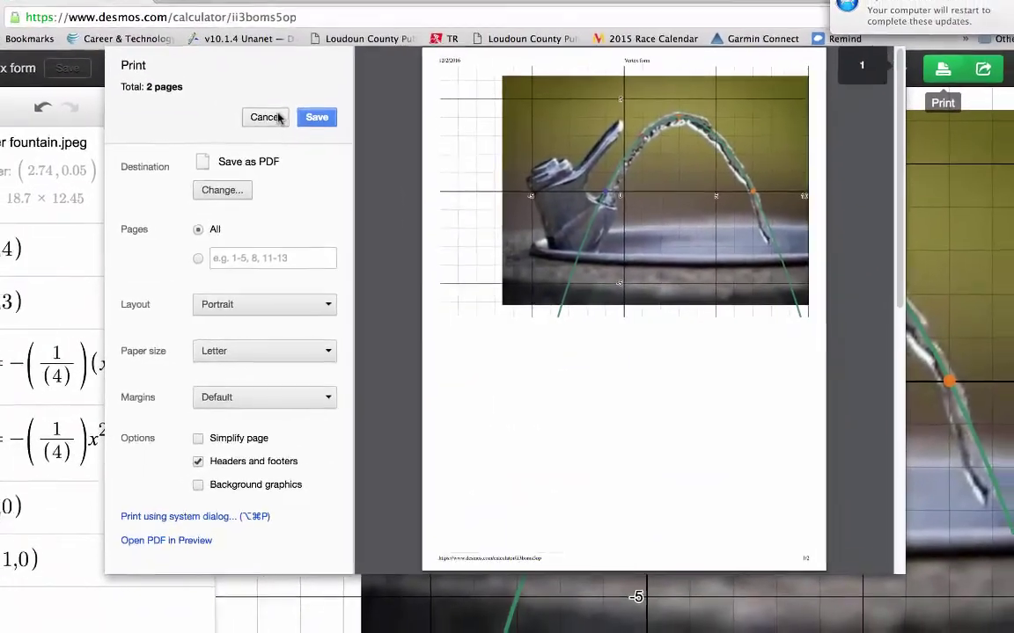
left_click(197, 62)
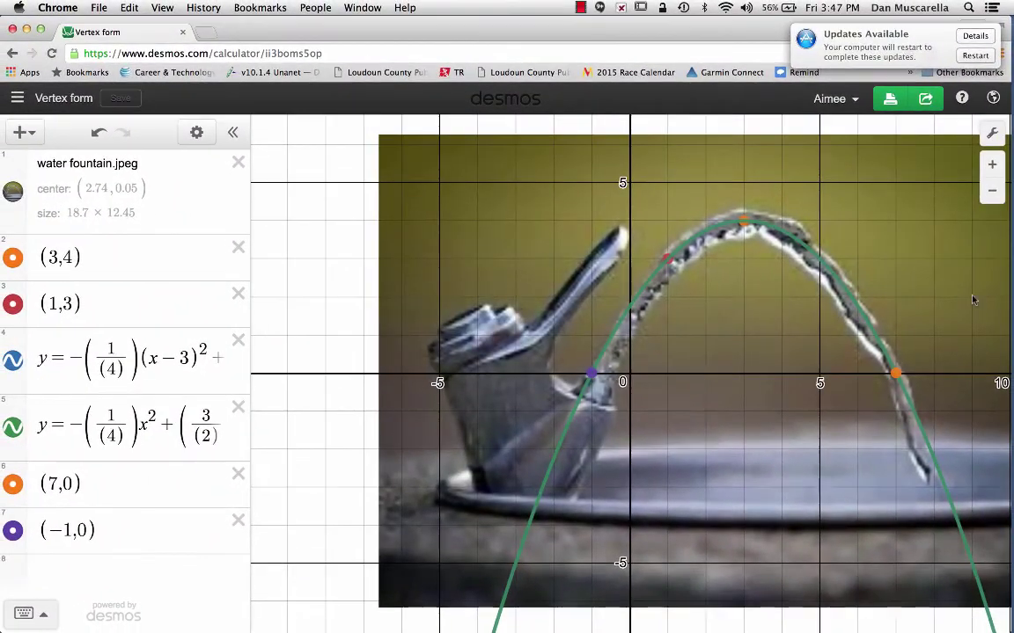
Delete points (3,4), (1,3), (7,0), (−1,0) and both parabola equations.
left_click(237, 246)
left_click(238, 255)
left_click(242, 294)
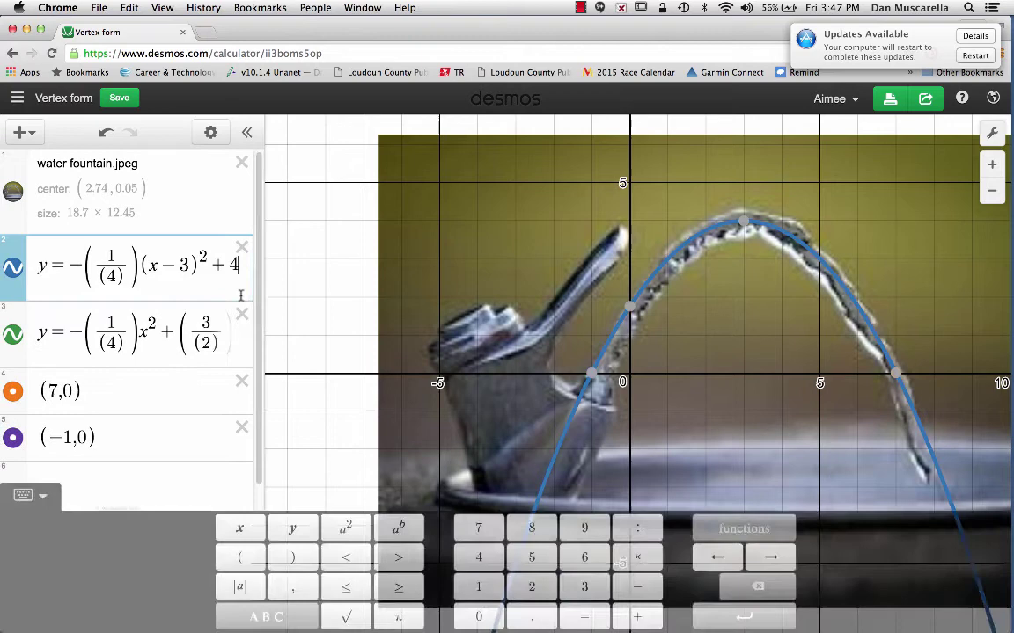
left_click(241, 255)
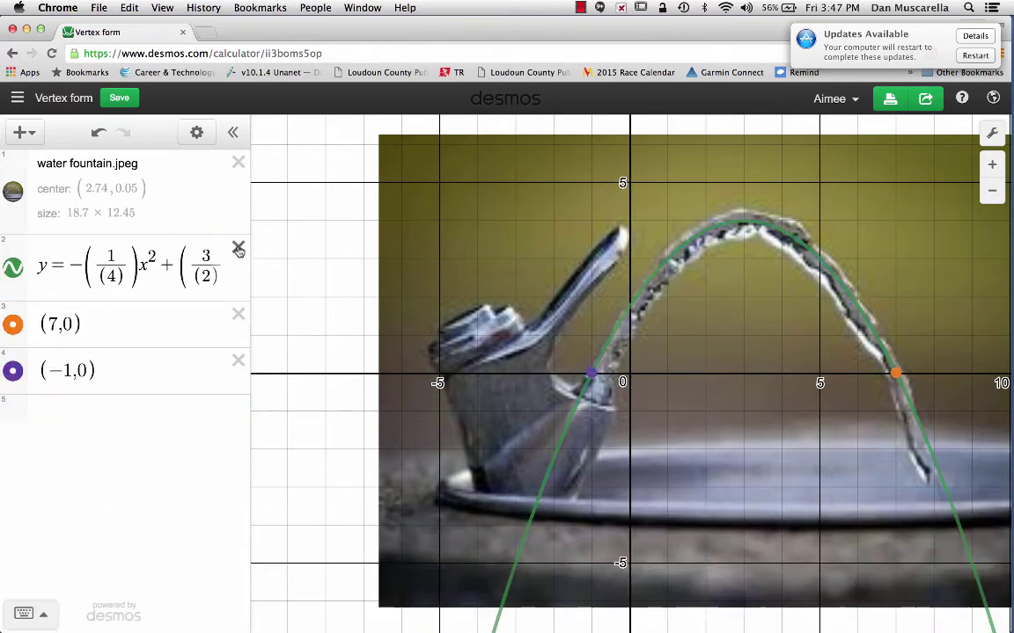
left_click(238, 322)
left_click(237, 357)
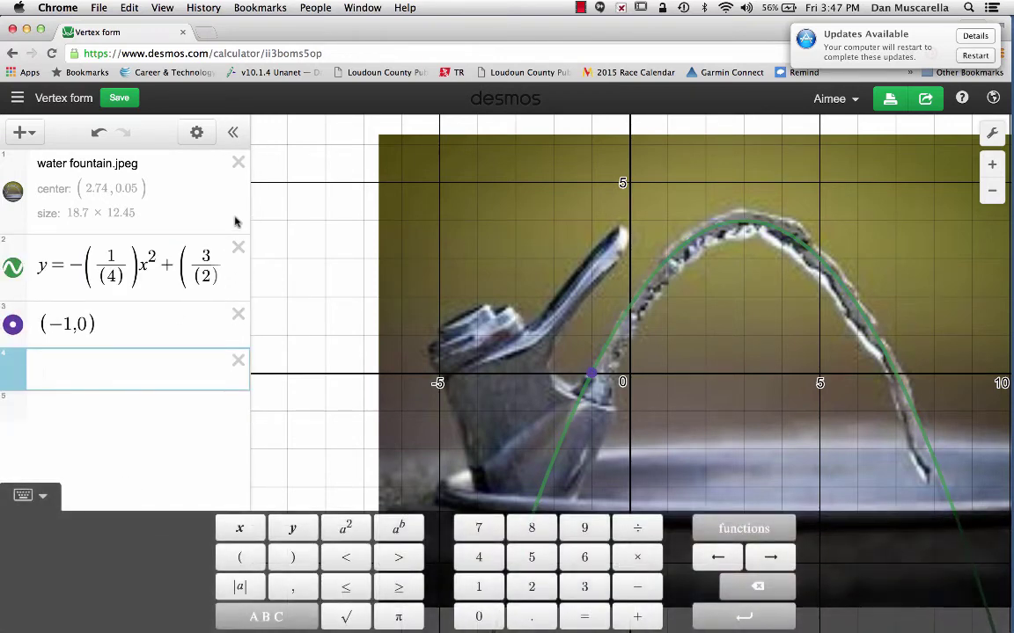
left_click(237, 252)
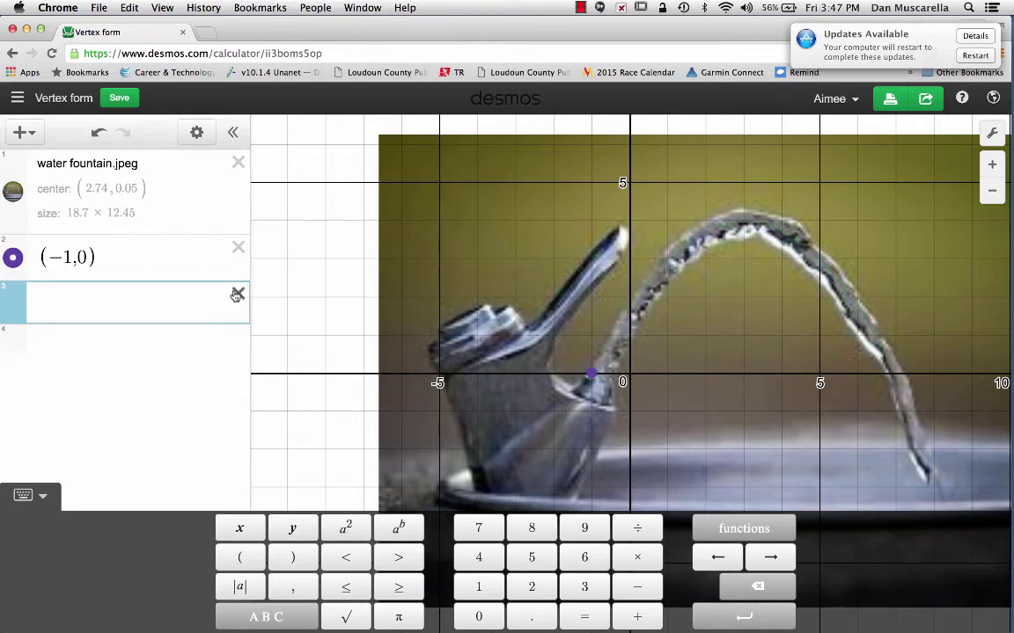
left_click(234, 249)
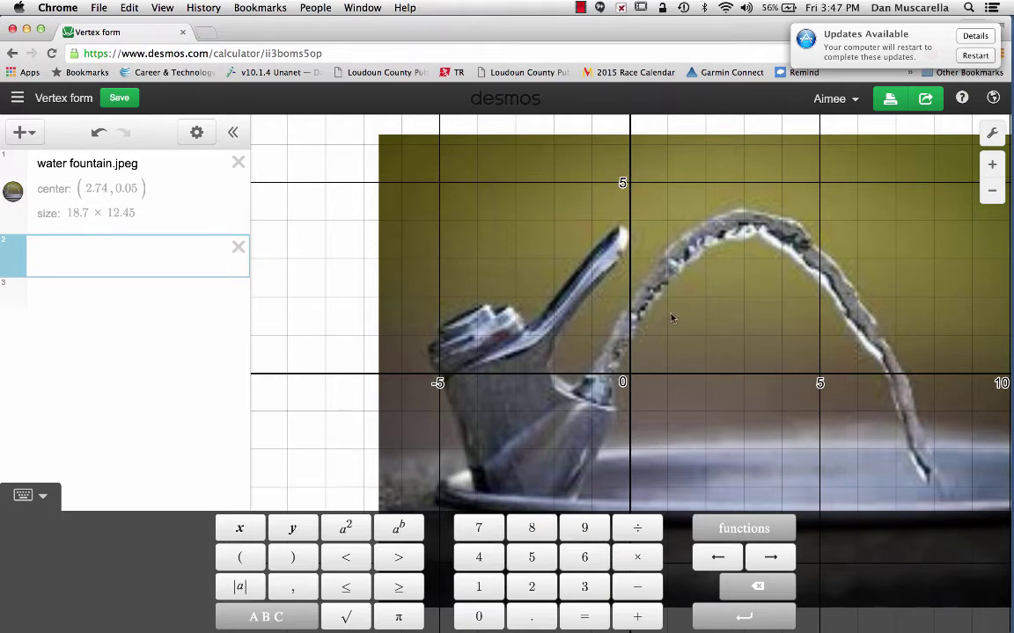
Move the fountain photo so its centre is at (0.15, −0.56), with the arc's peak on the y-axis.
left_click(717, 363)
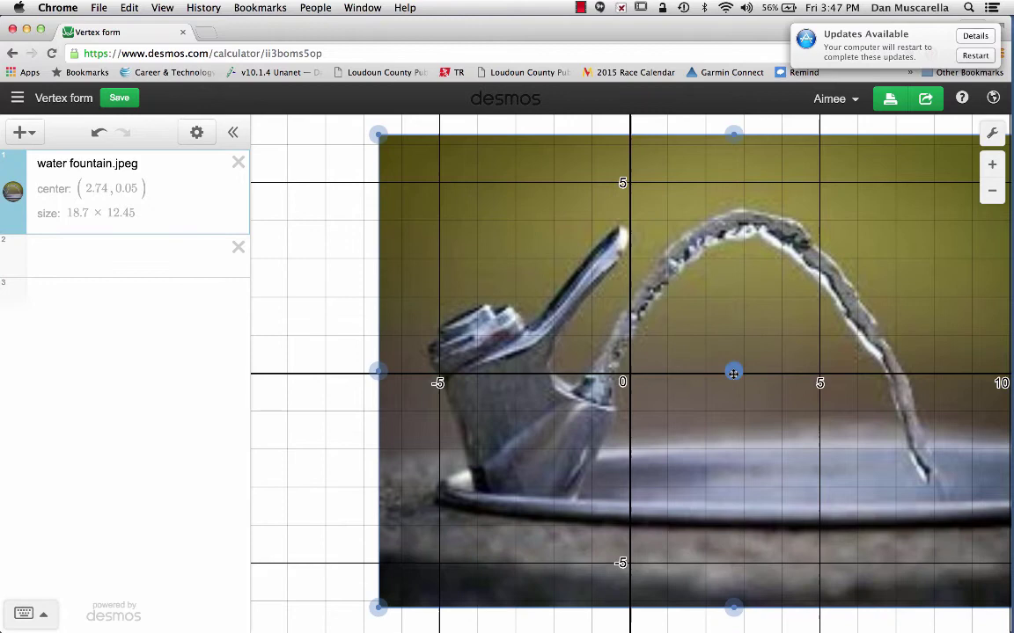
left_click_drag(729, 372, 633, 395)
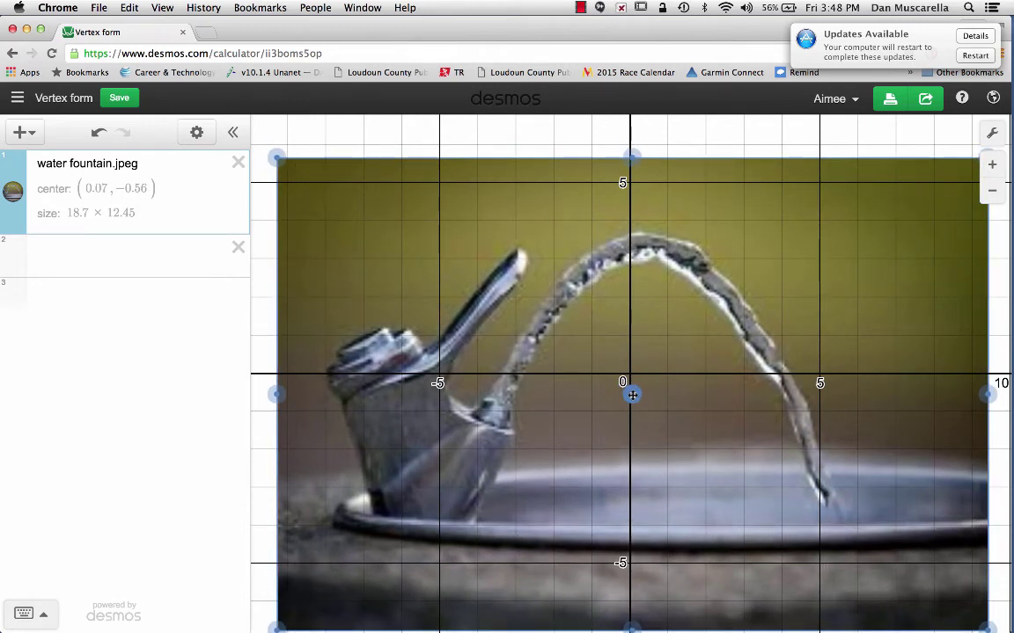
left_click_drag(633, 395, 636, 395)
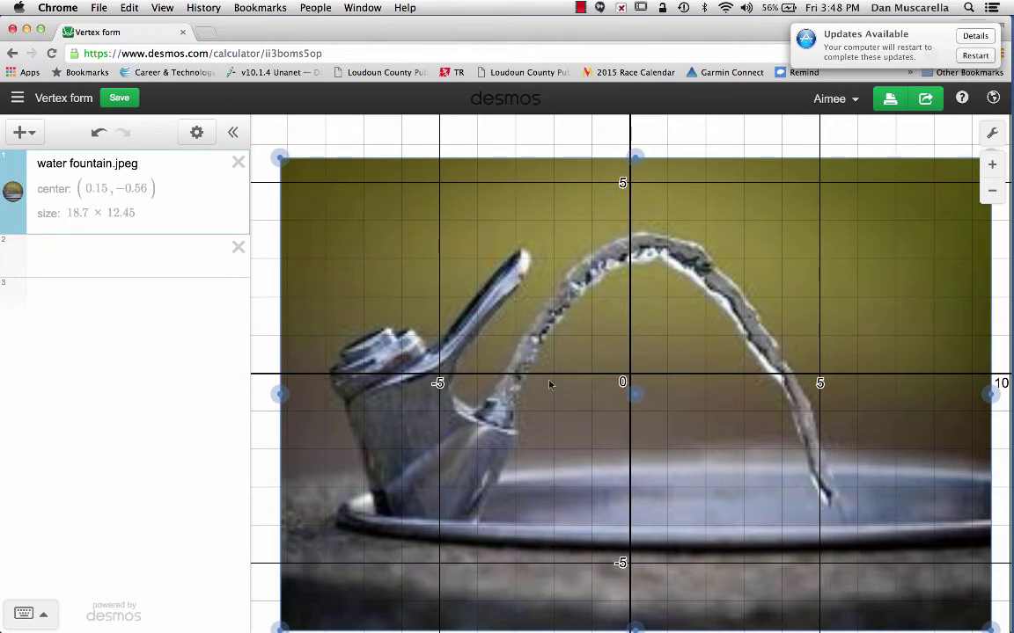
Plot the x-intercept points (−3,0) and (4,0) where the water arc meets the x-axis.
left_click(61, 251)
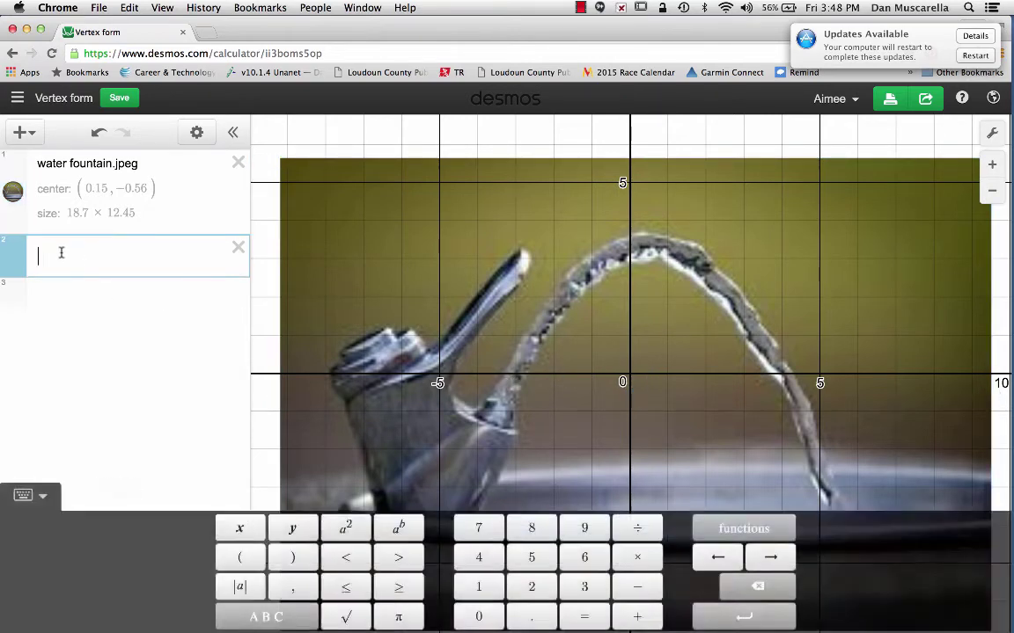
type("(")
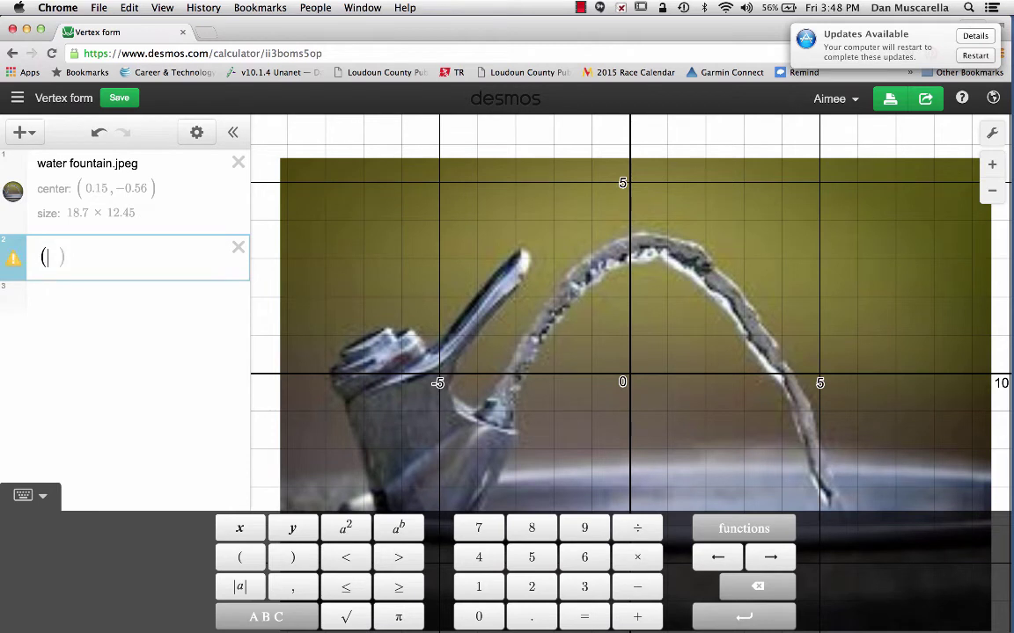
type("-3")
type(",0)")
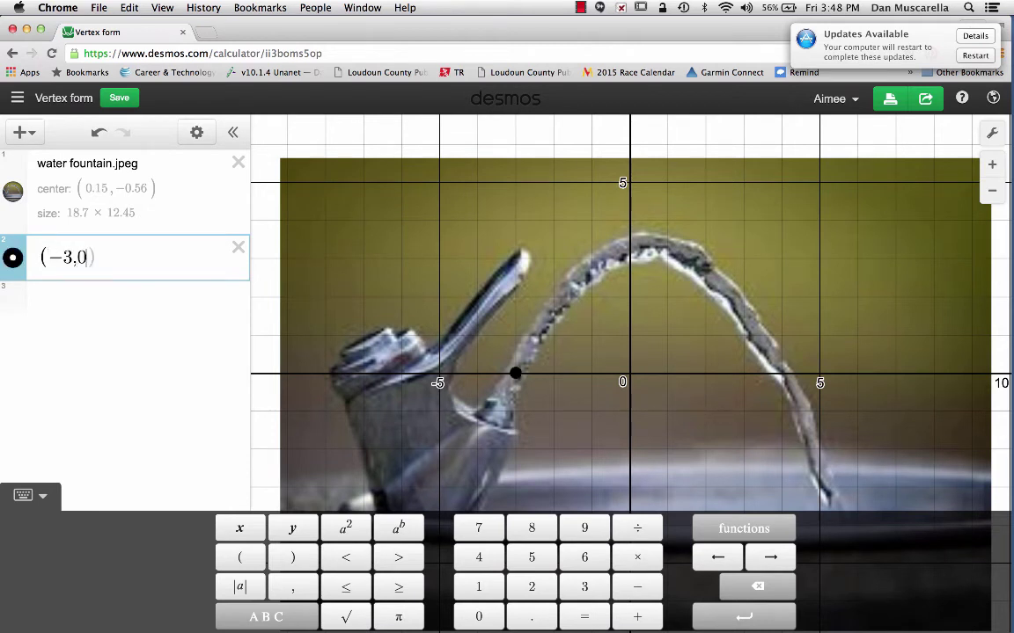
left_click(60, 298)
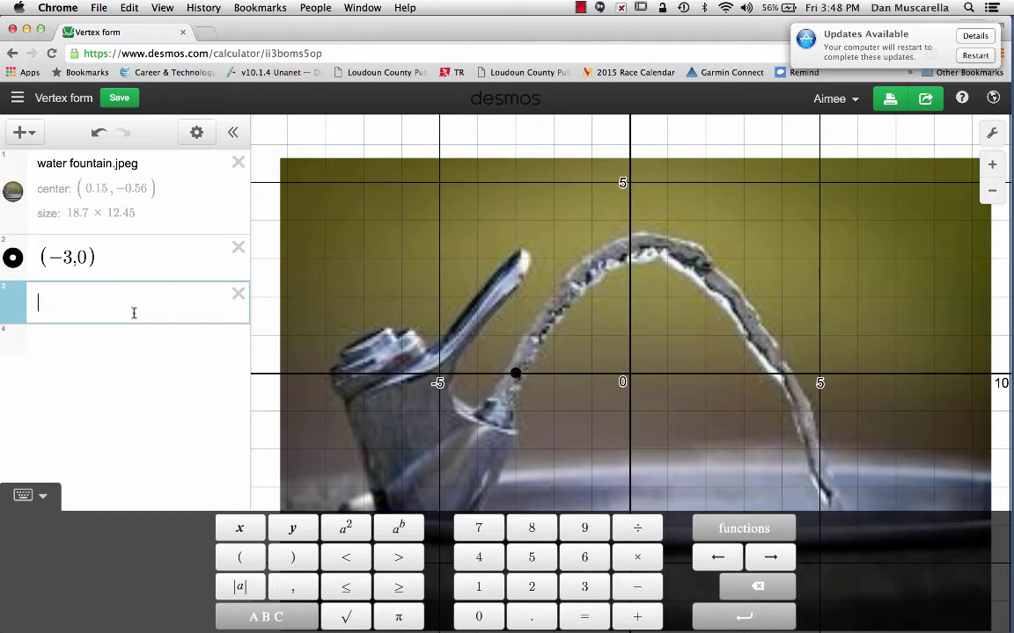
type("(4")
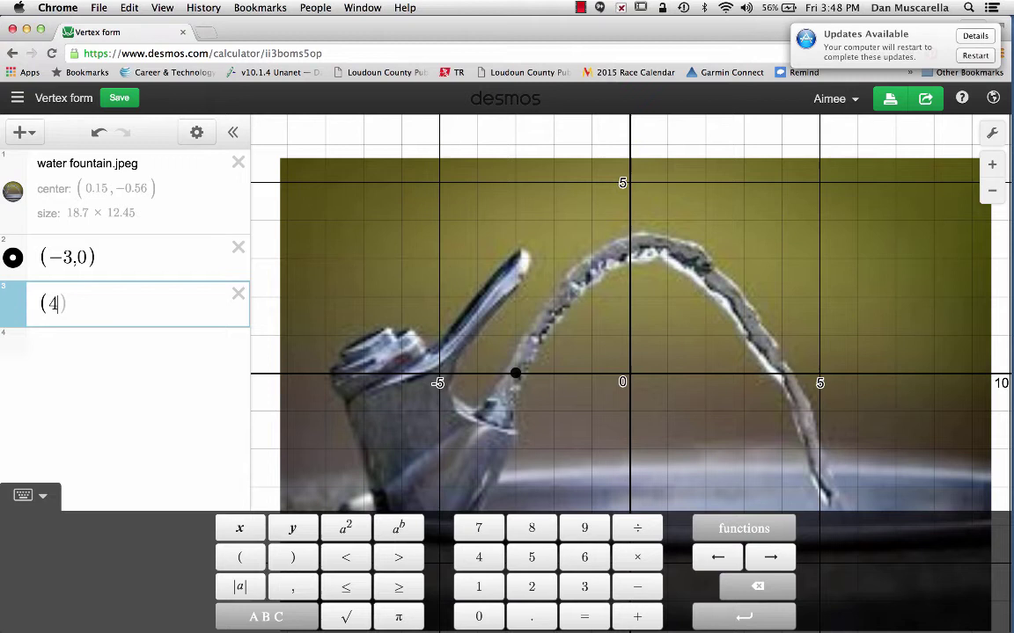
type(",0")
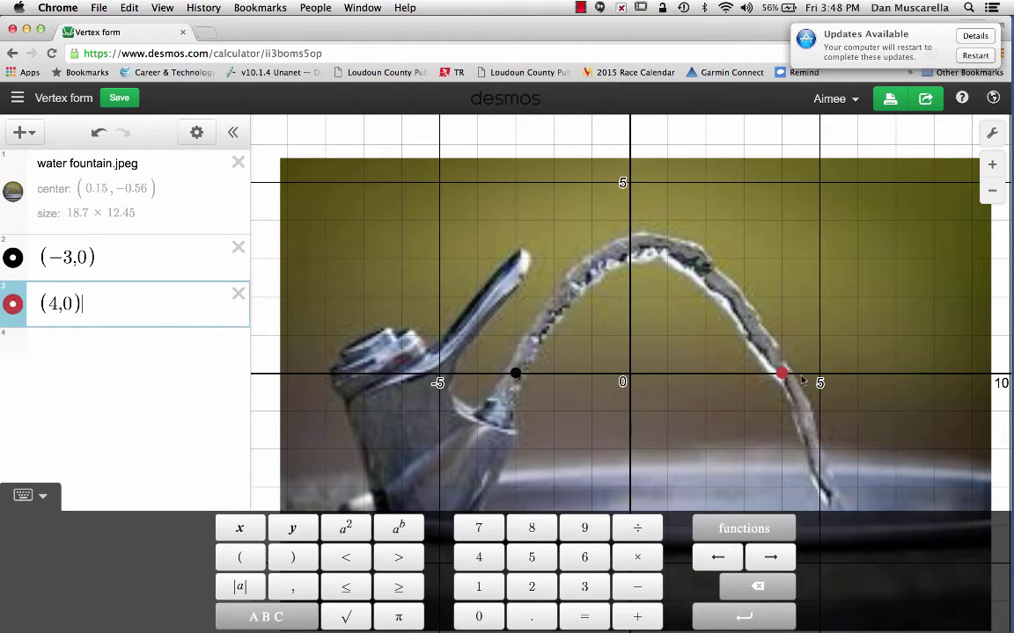
left_click(56, 338)
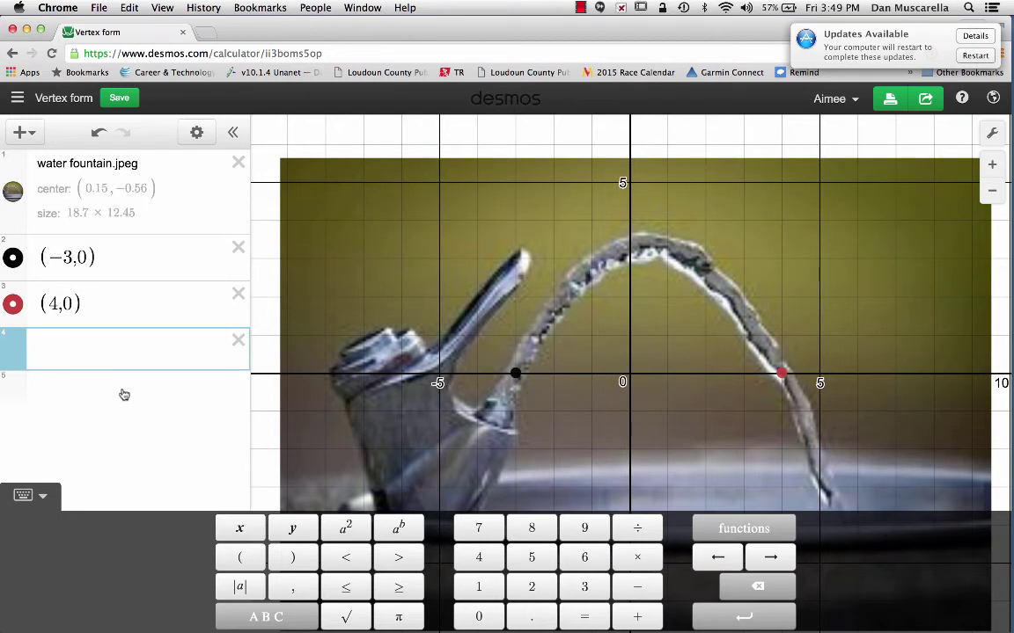
Add point (−1,2.8) on the arc and the parabola y = −.28(x+3)(x−4) with its expanded form.
type("(")
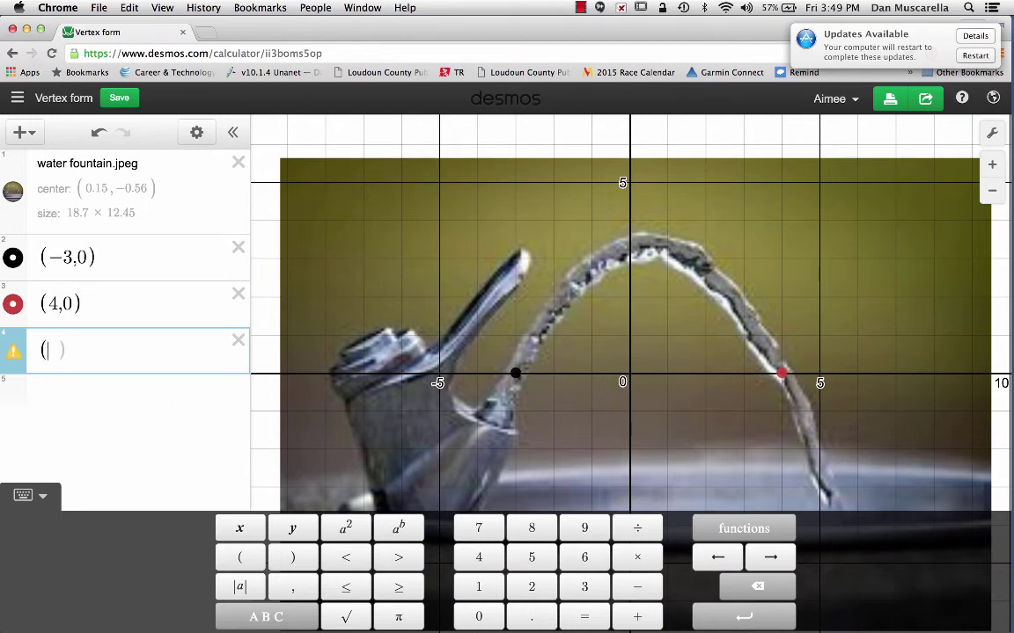
type("-1,2")
type(".8")
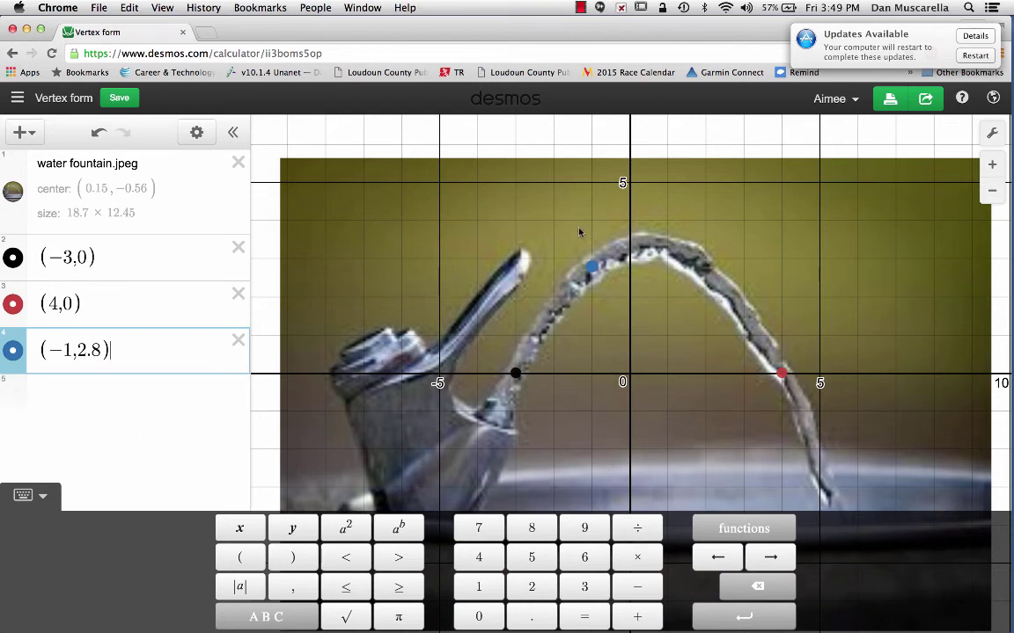
left_click(581, 12)
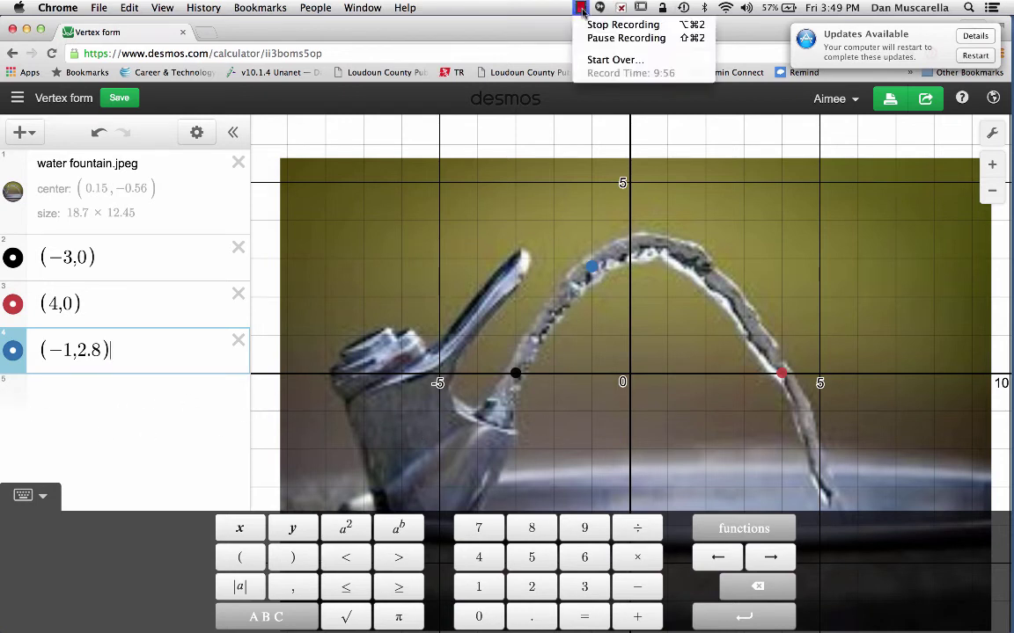
left_click(627, 39)
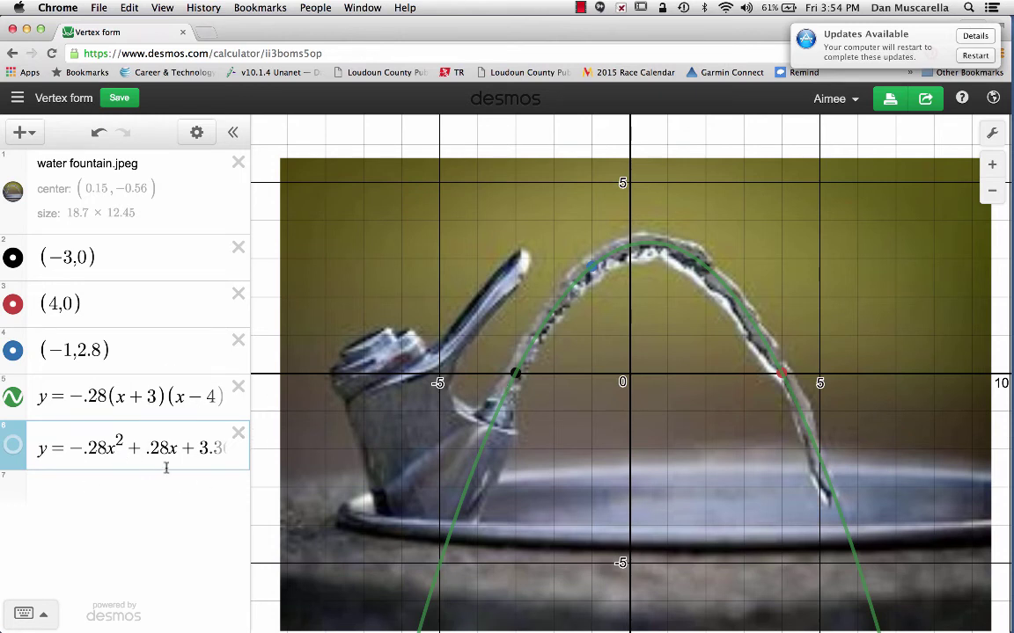
Make the expanded-form parabola in row 6 visible, drawn in orange along the water arc.
left_click(13, 448)
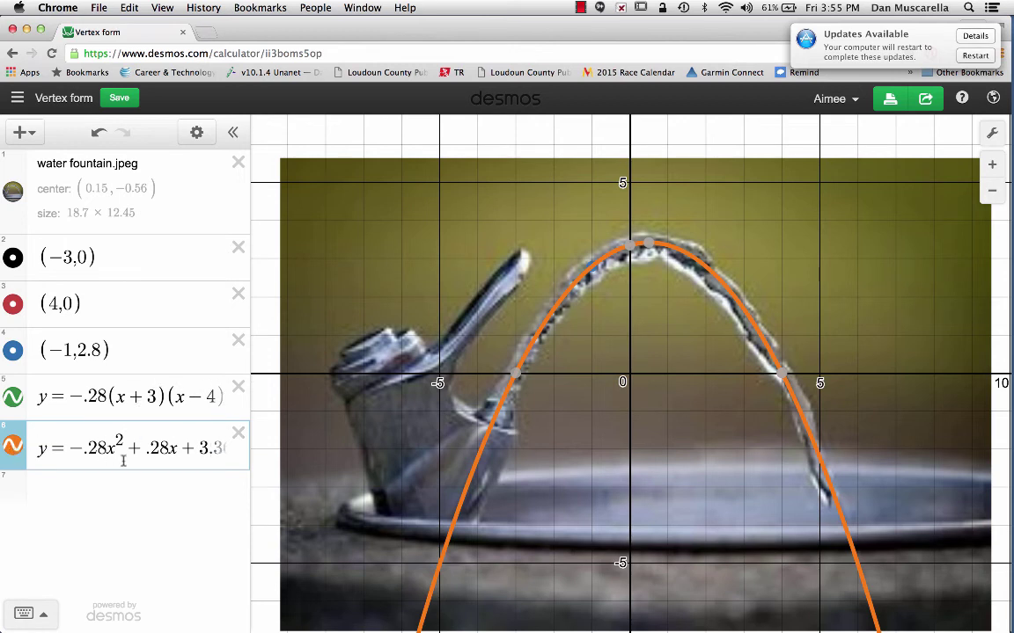
mouse_move(653, 249)
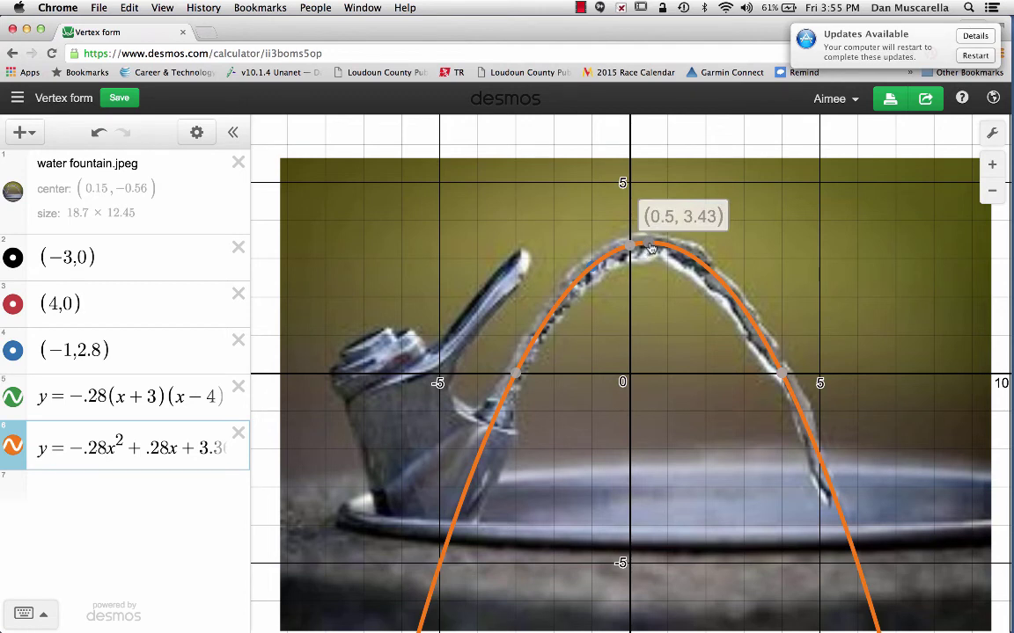
Plot the vertex point (.5,3.43) at the top of the fountain's arc.
left_click(56, 493)
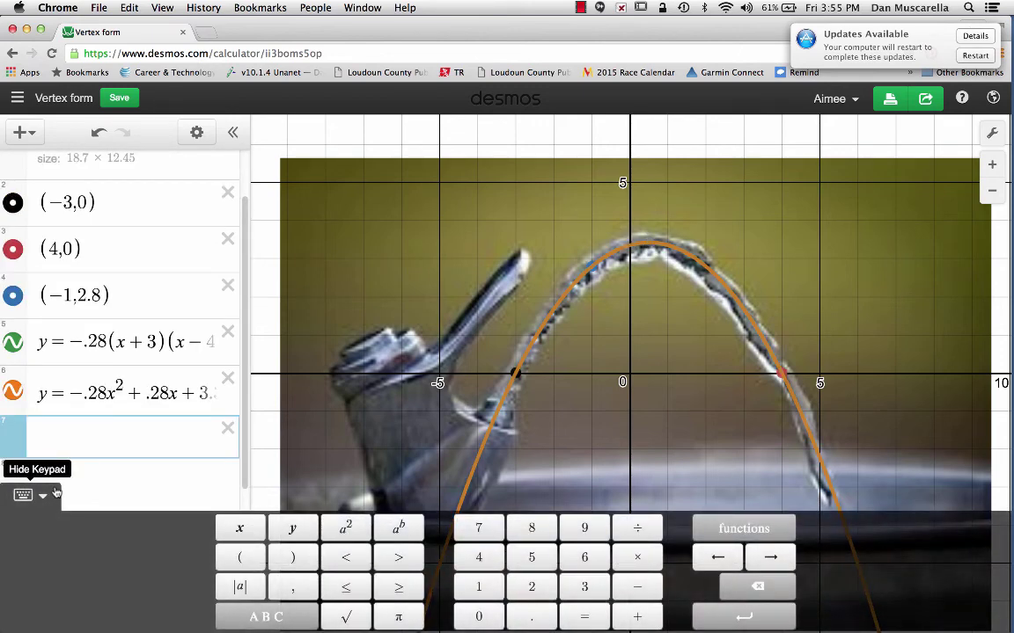
type("(.")
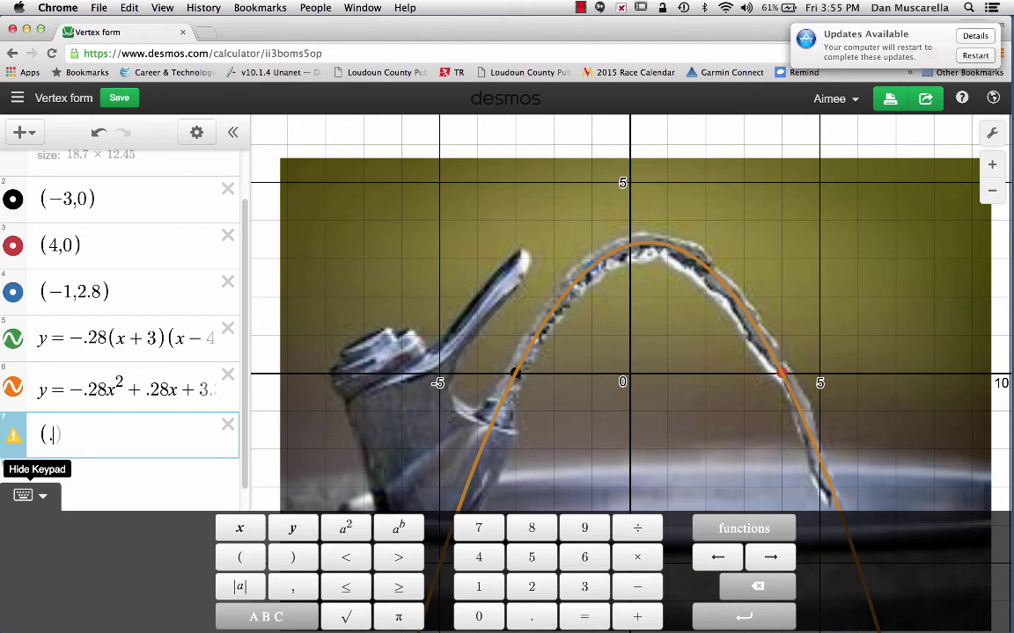
type("5,3")
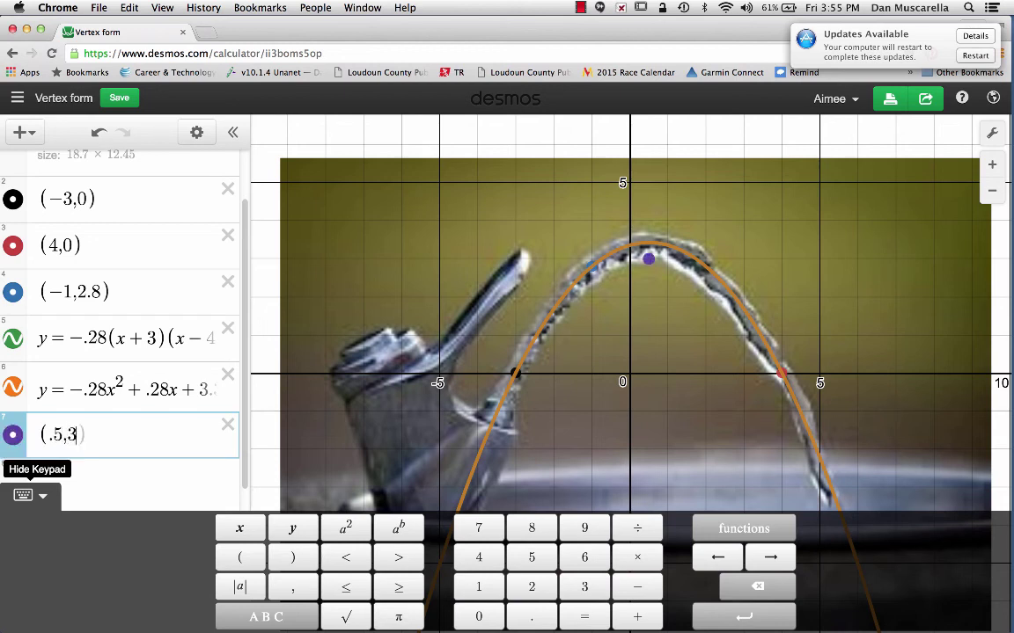
type(".43")
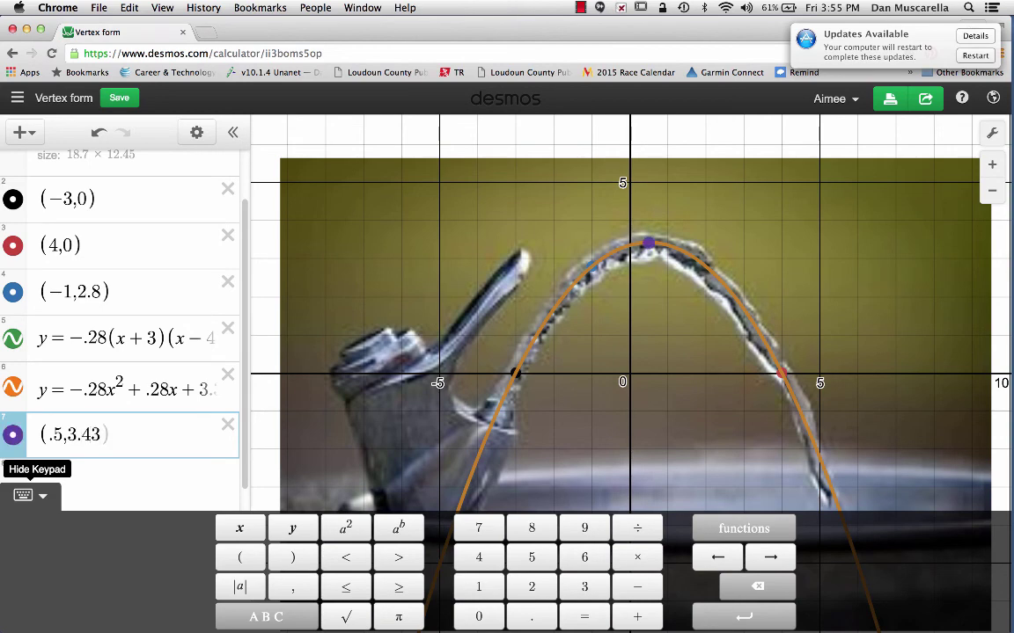
left_click(696, 301)
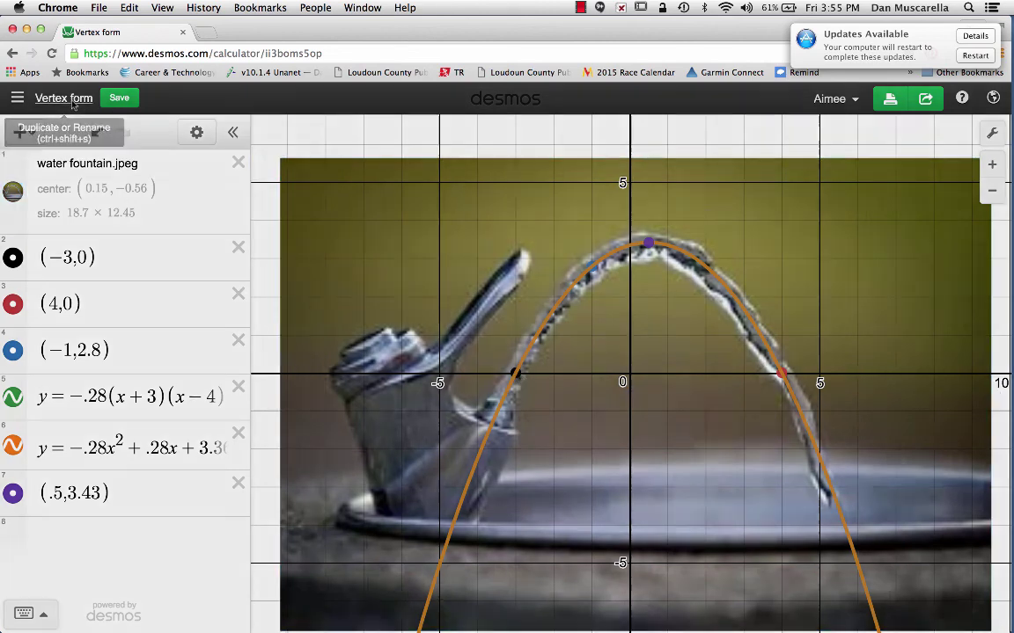
Retitle the graph 'Intercept Form' and save it as a duplicate.
left_click(74, 103)
key("BackSpace")
key("BackSpace")
key("BackSpace")
key("BackSpace")
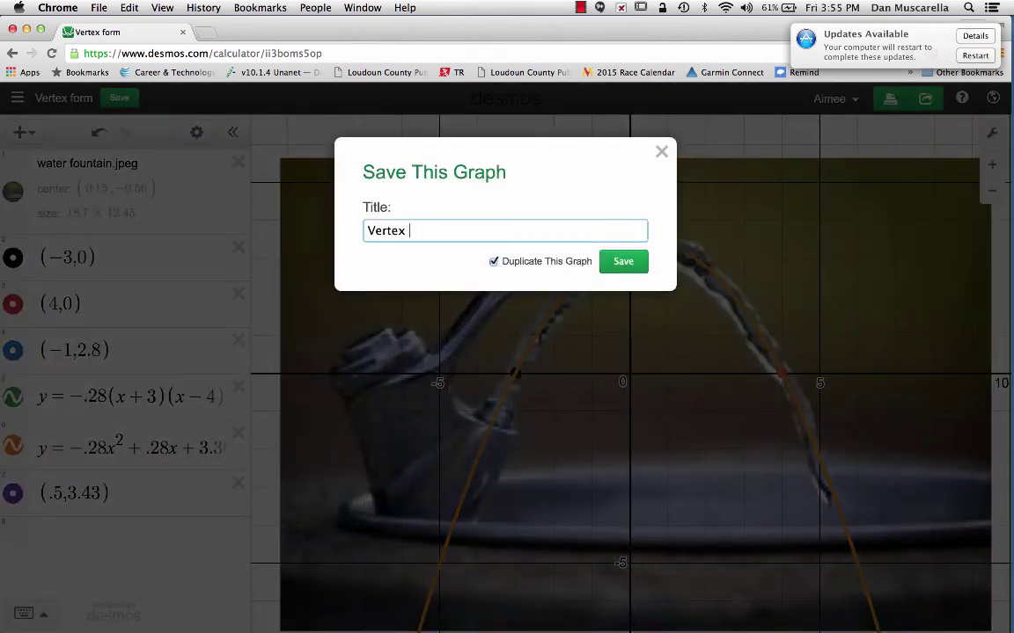
key("BackSpace")
key("BackSpace")
type("Intercept Form")
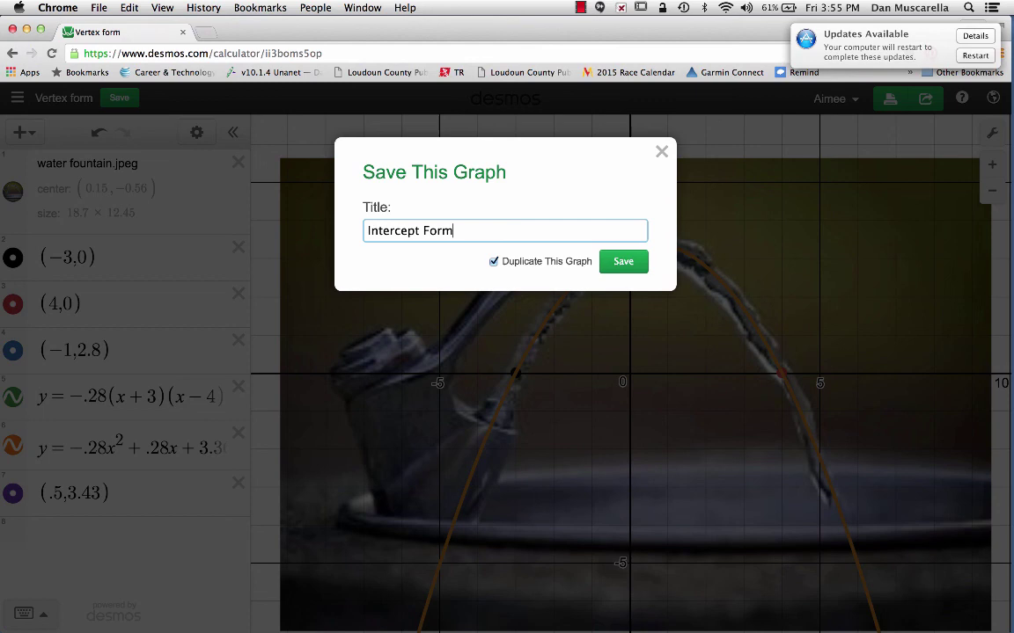
left_click(623, 261)
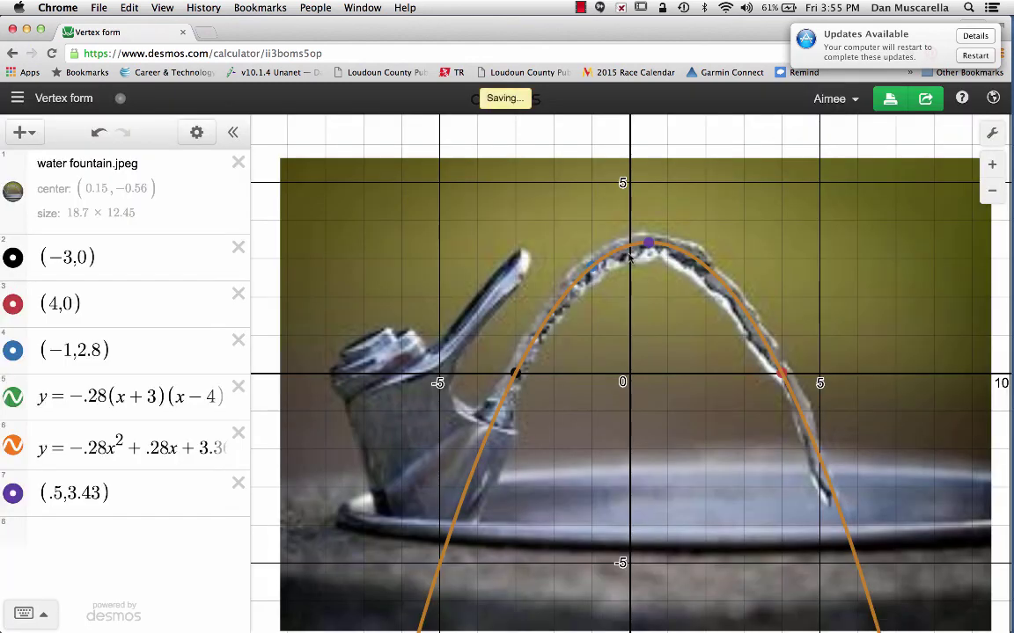
left_click(890, 103)
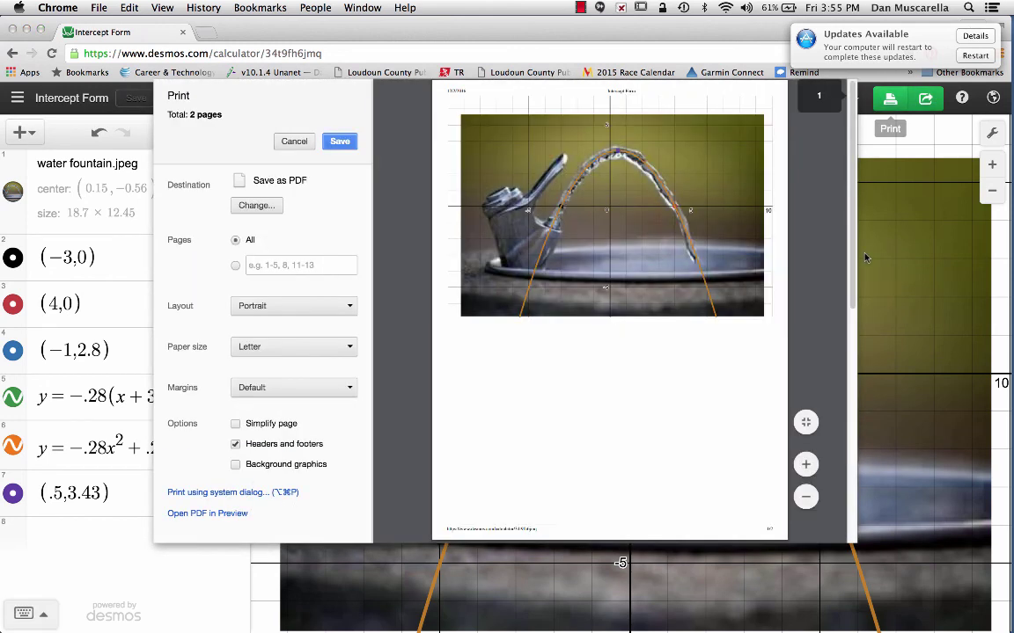
scroll(845, 282, "down", 5)
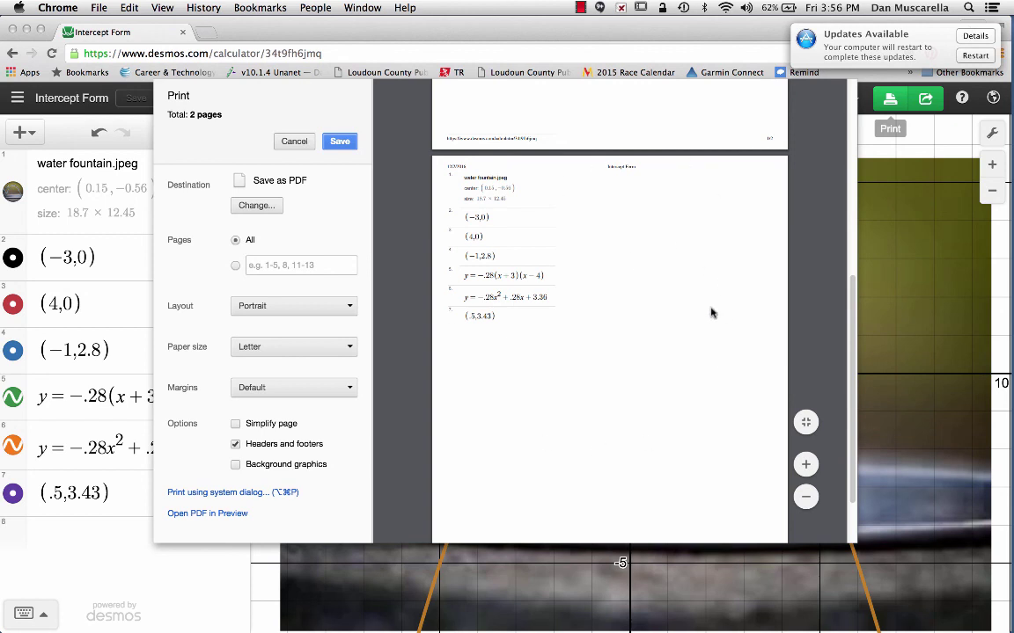
left_click_drag(844, 328, 847, 119)
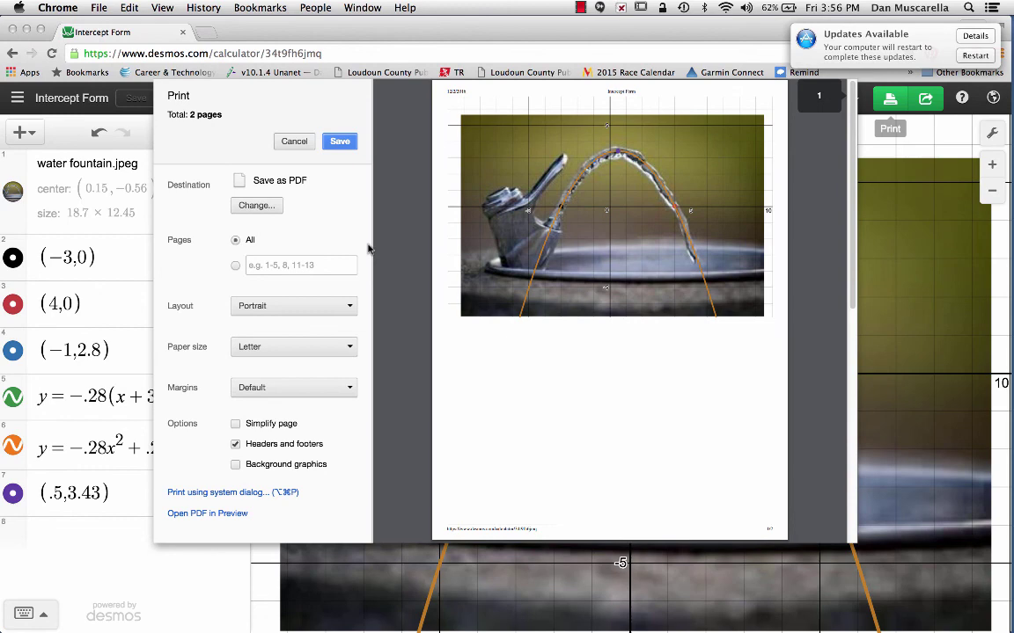
left_click(292, 142)
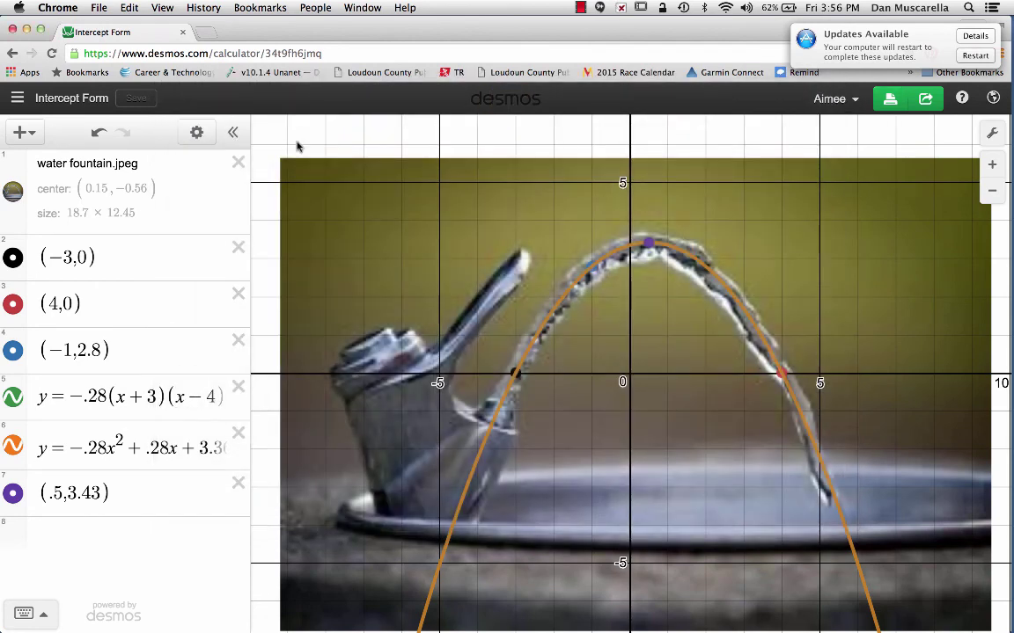